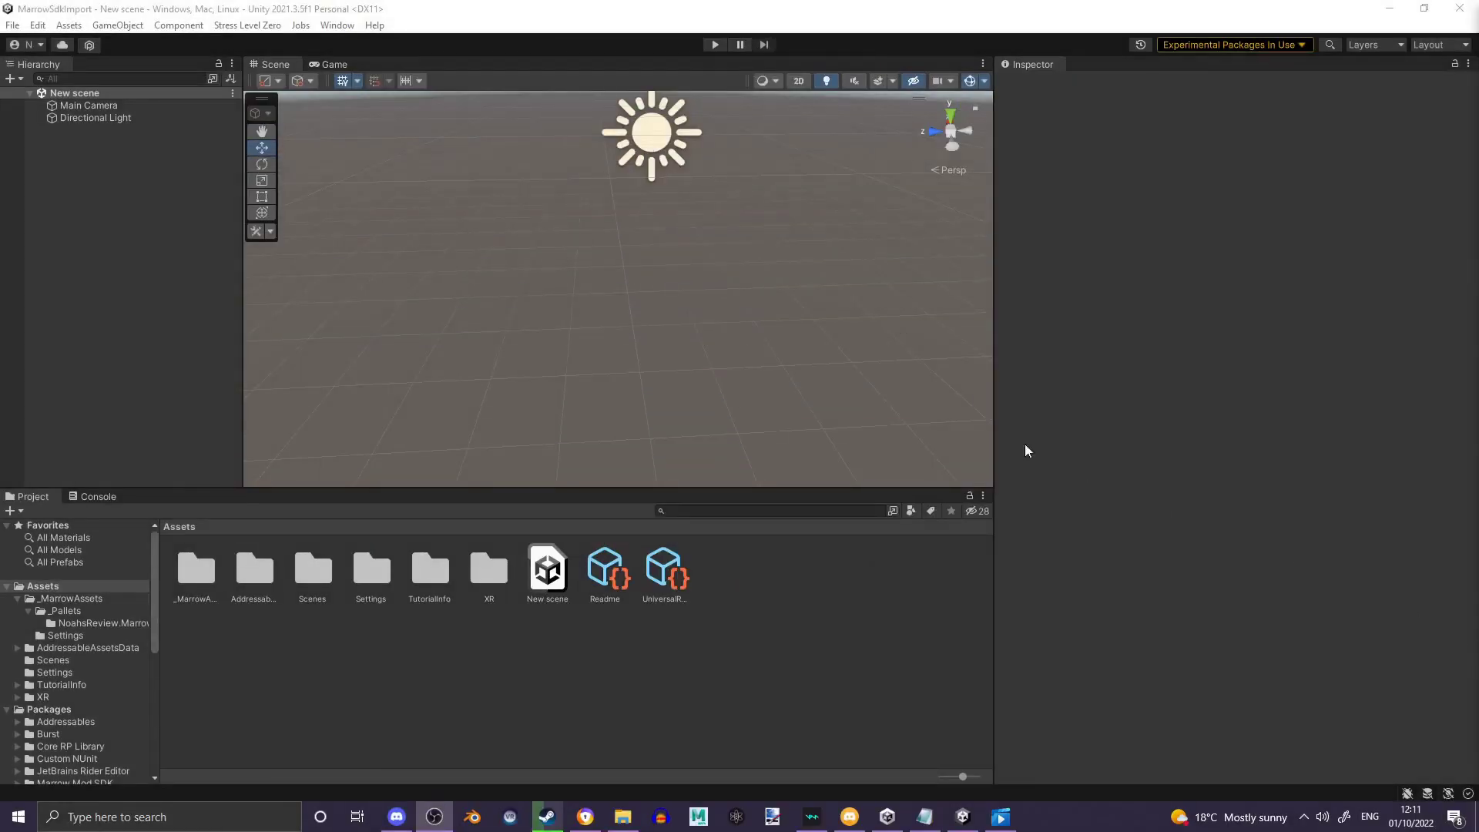
Create a new pallet titled Testing, with your author name as Pallet Author.
click(69, 26)
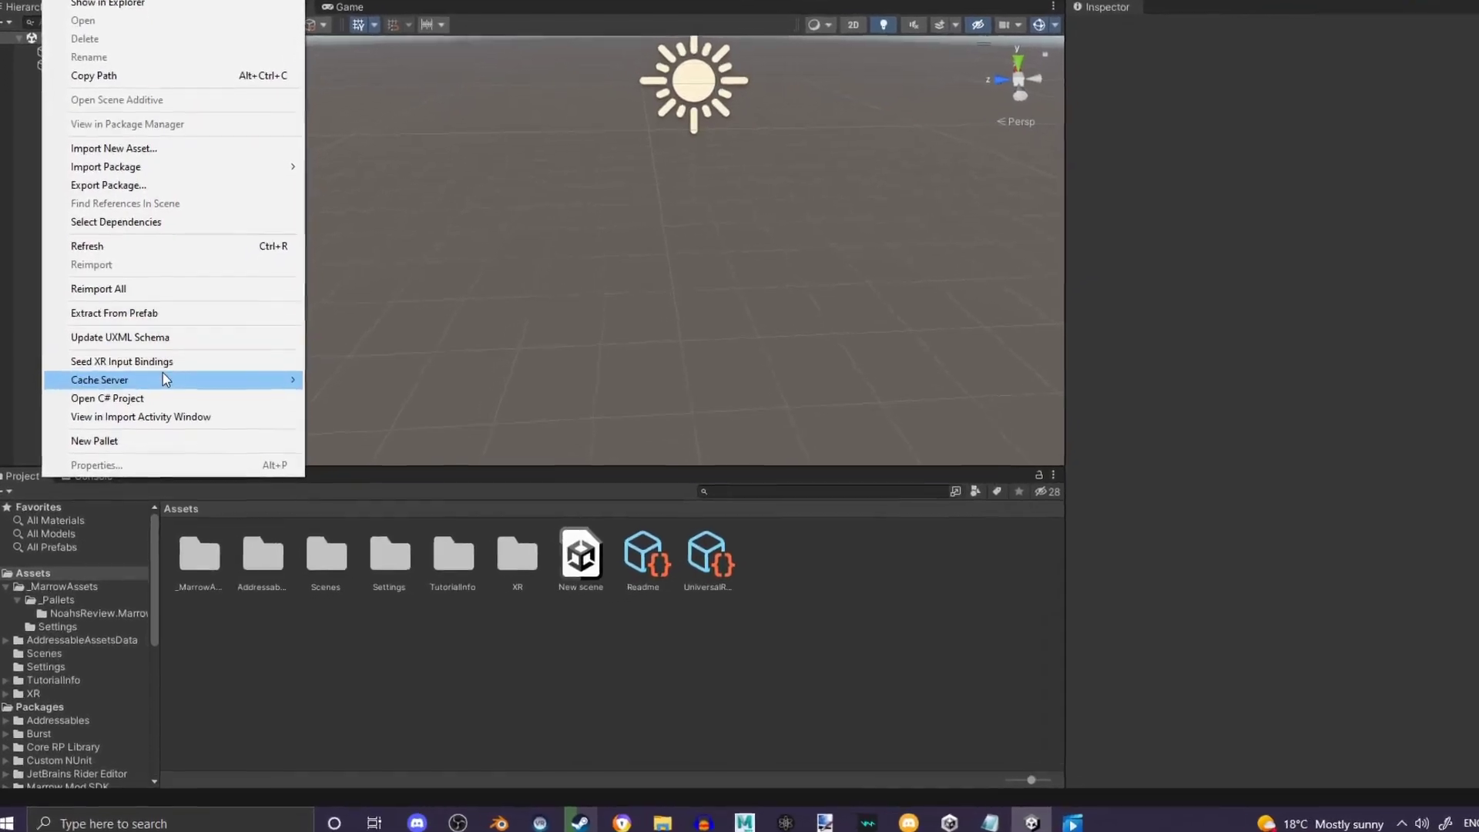
click(158, 441)
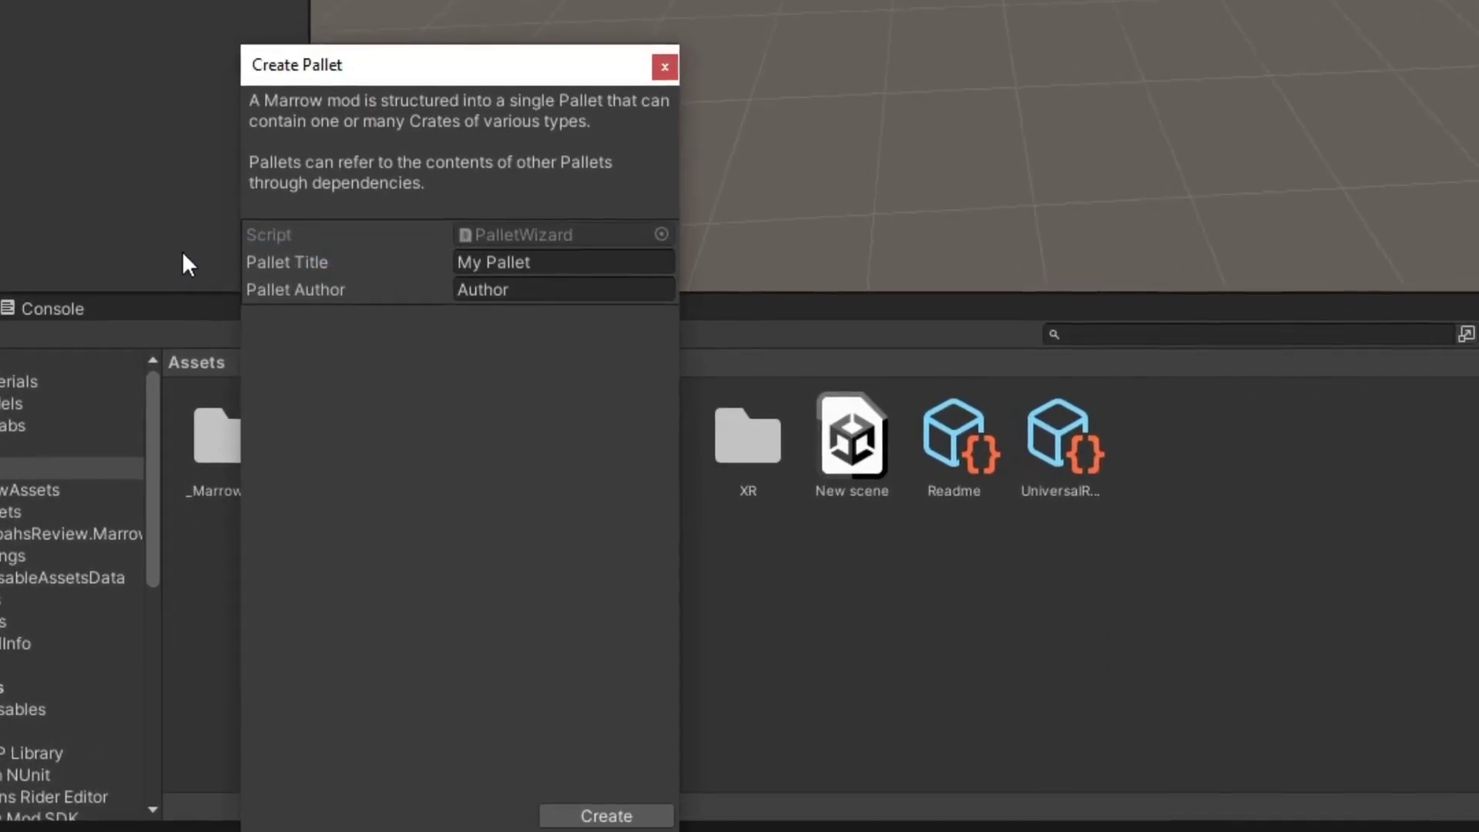
click(456, 264)
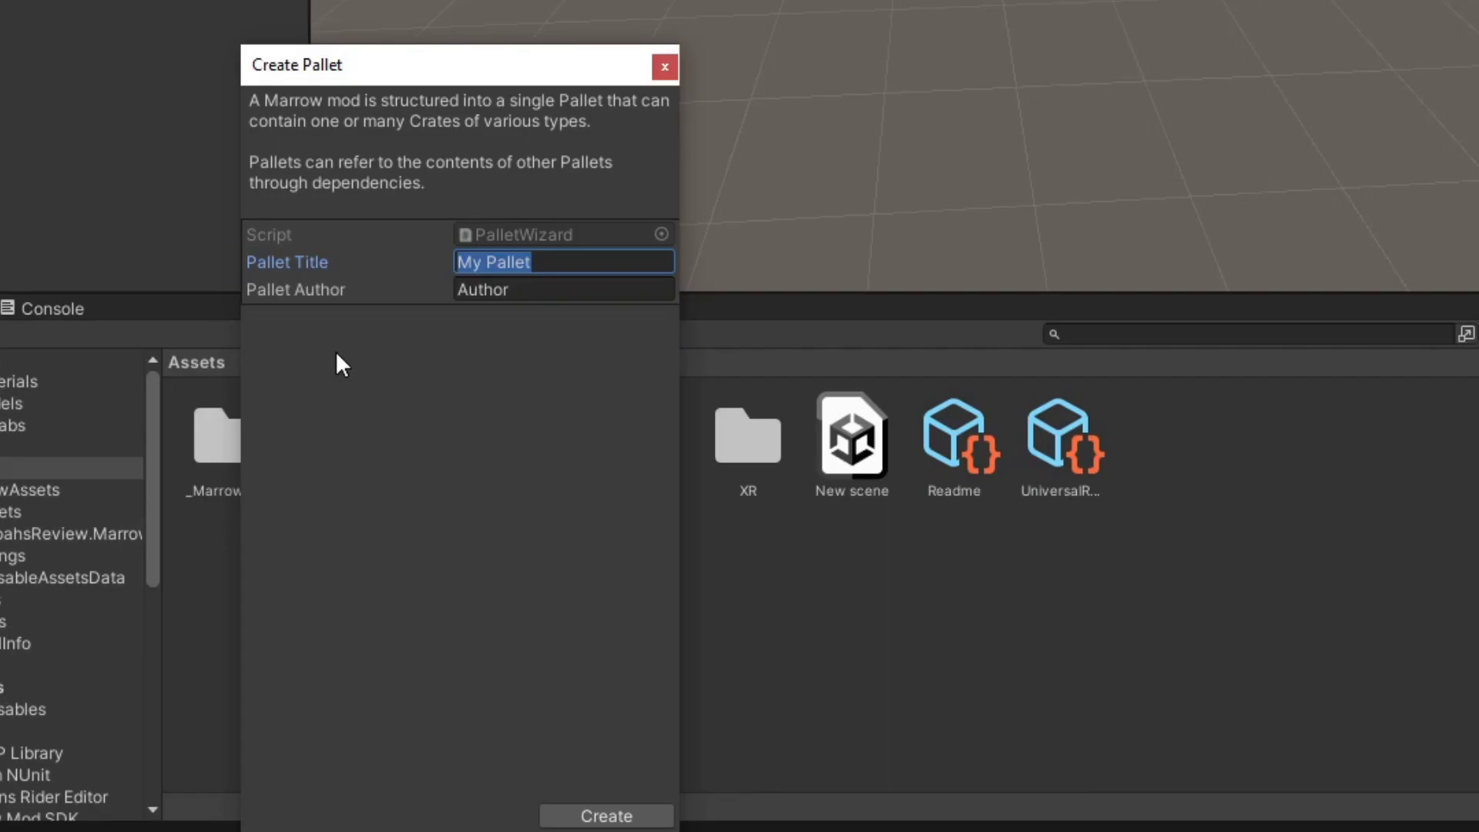
text(Te)
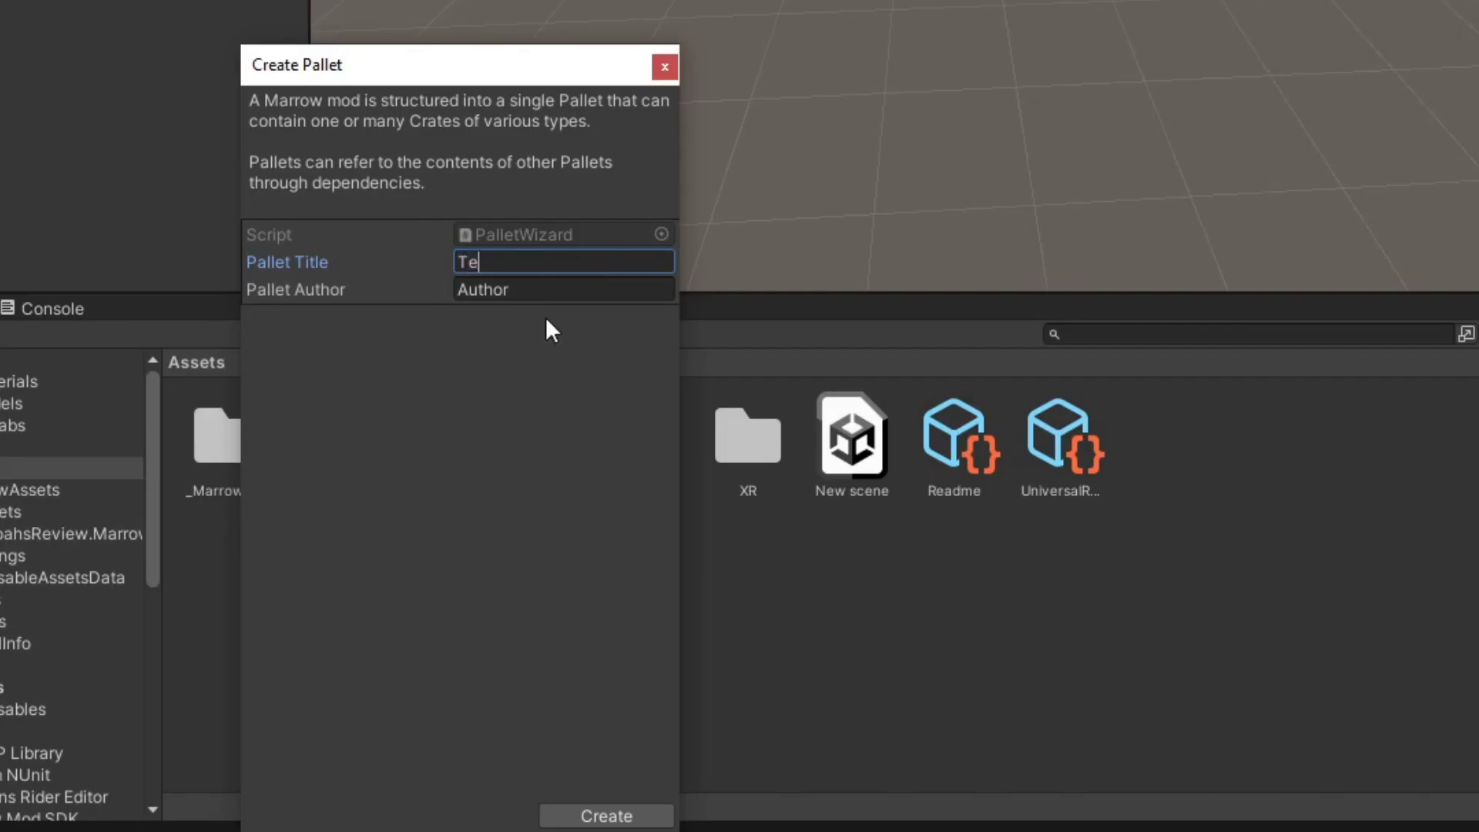
text(sting)
key(Tab)
text(Noah)
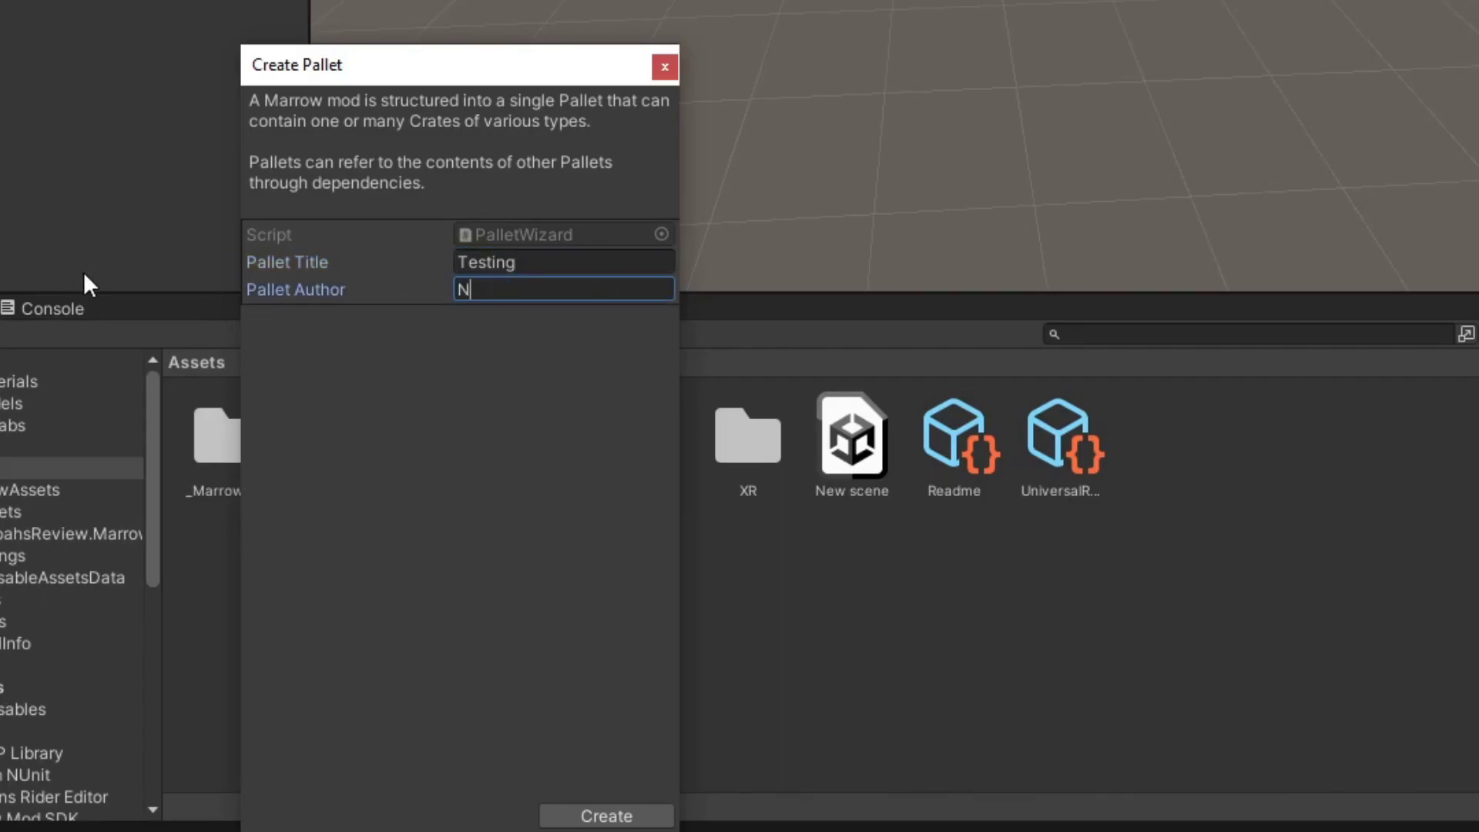
text(sreview)
click(608, 814)
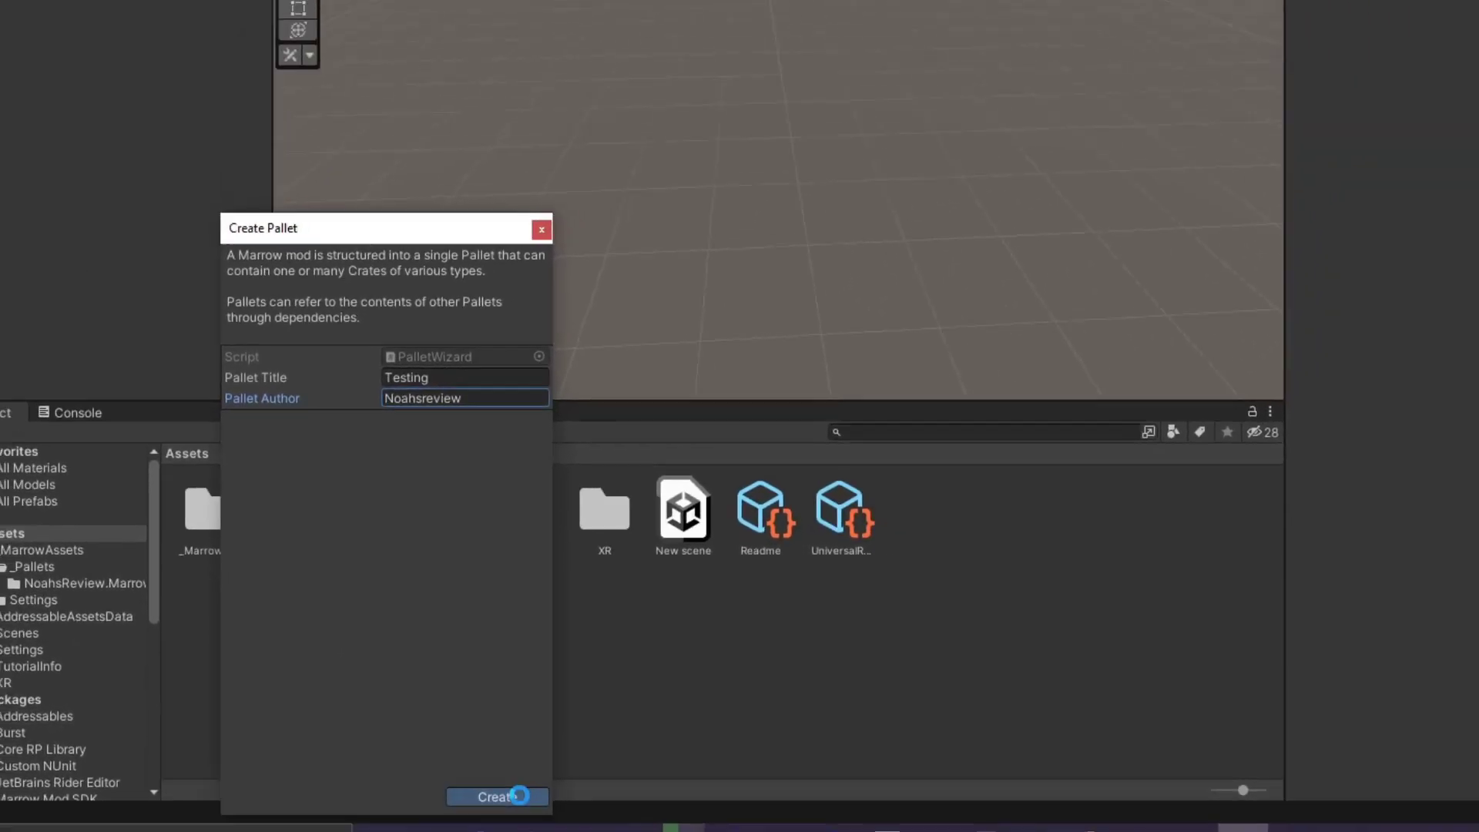
Open the Void Tools Asset Warehouse, inspect the Testing pallet, and return the project view to Assets.
mouse_move(449, 821)
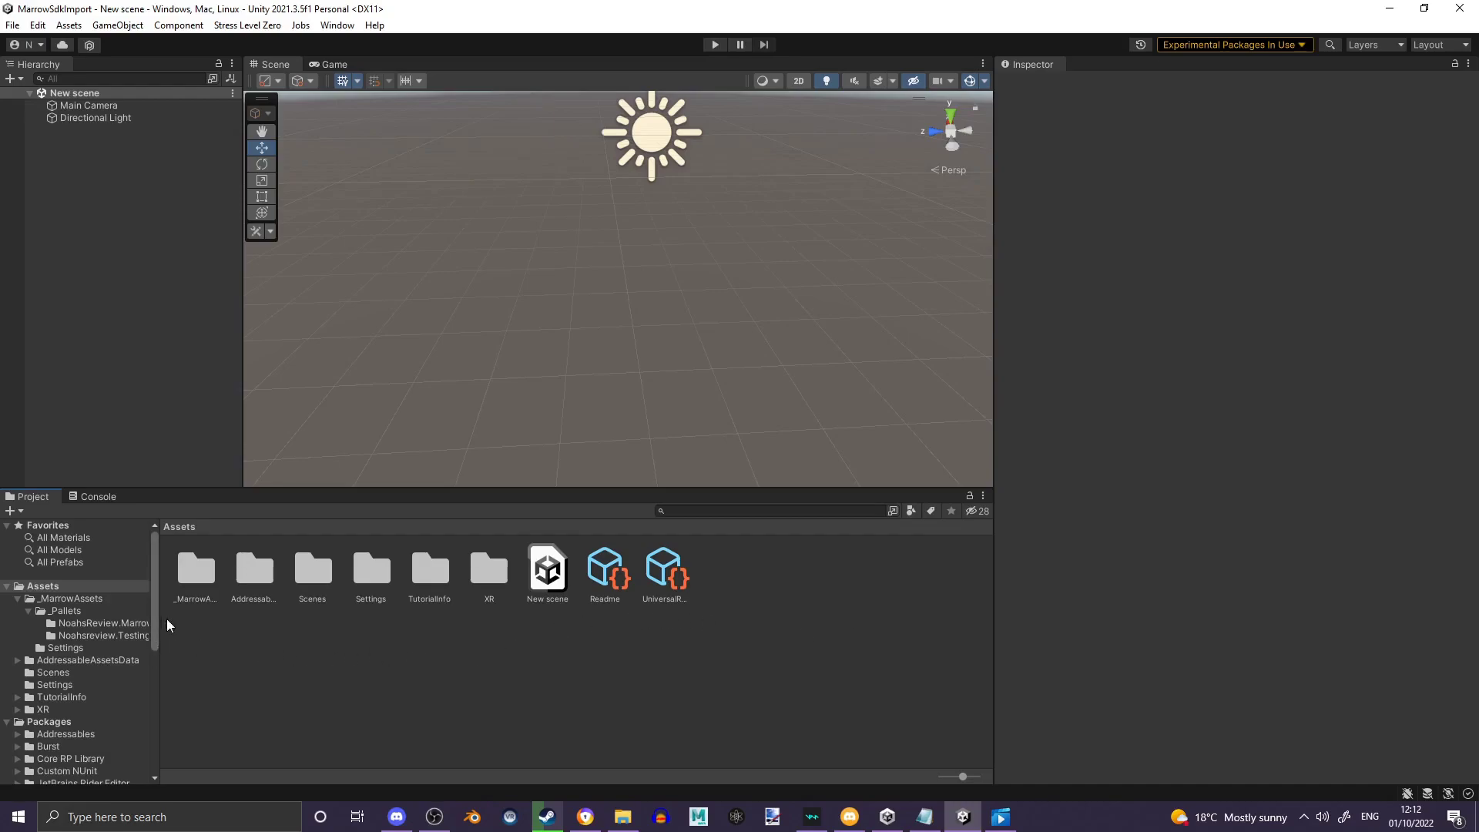
click(247, 26)
mouse_move(264, 45)
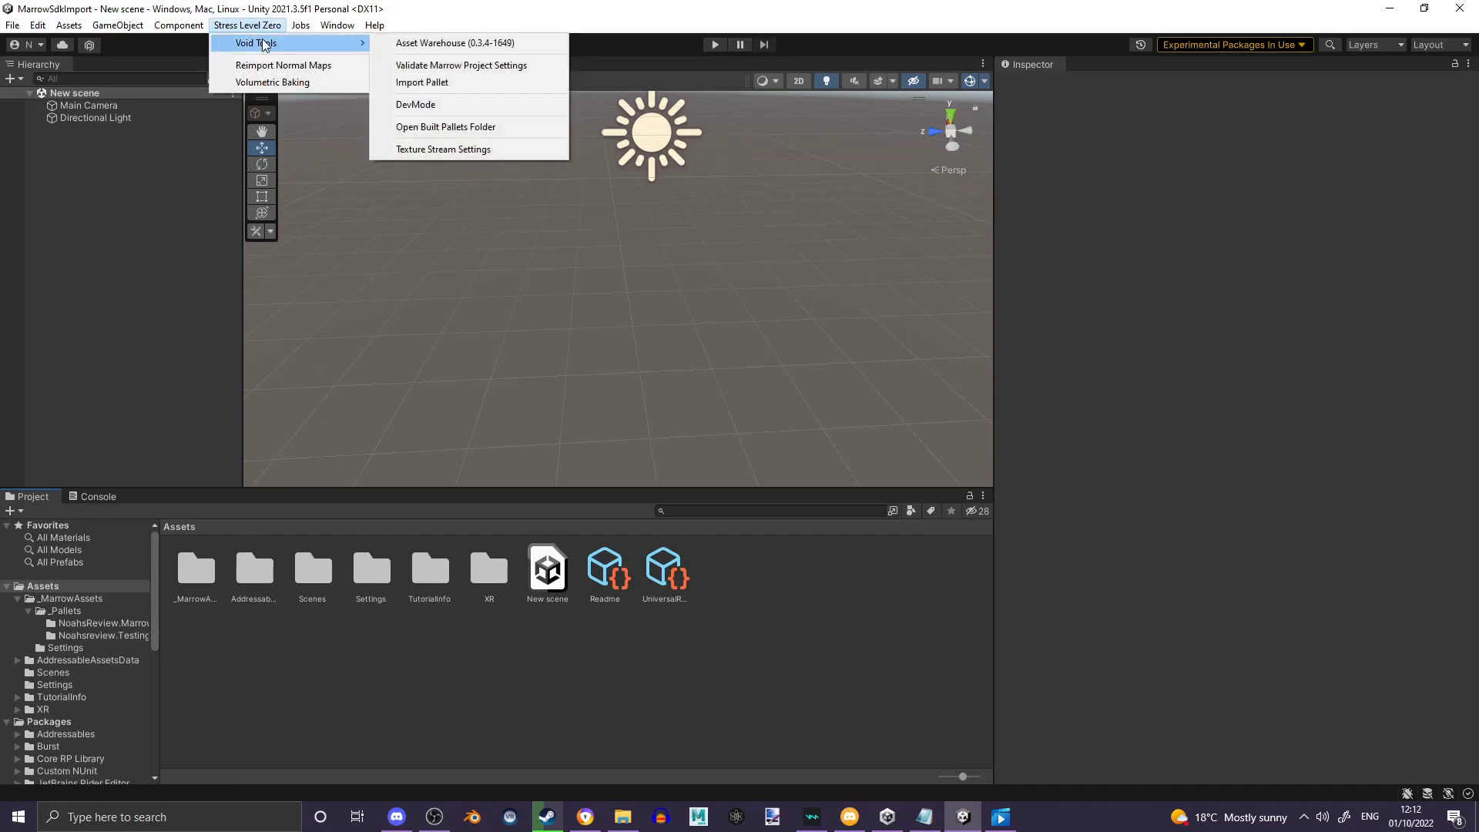
click(453, 44)
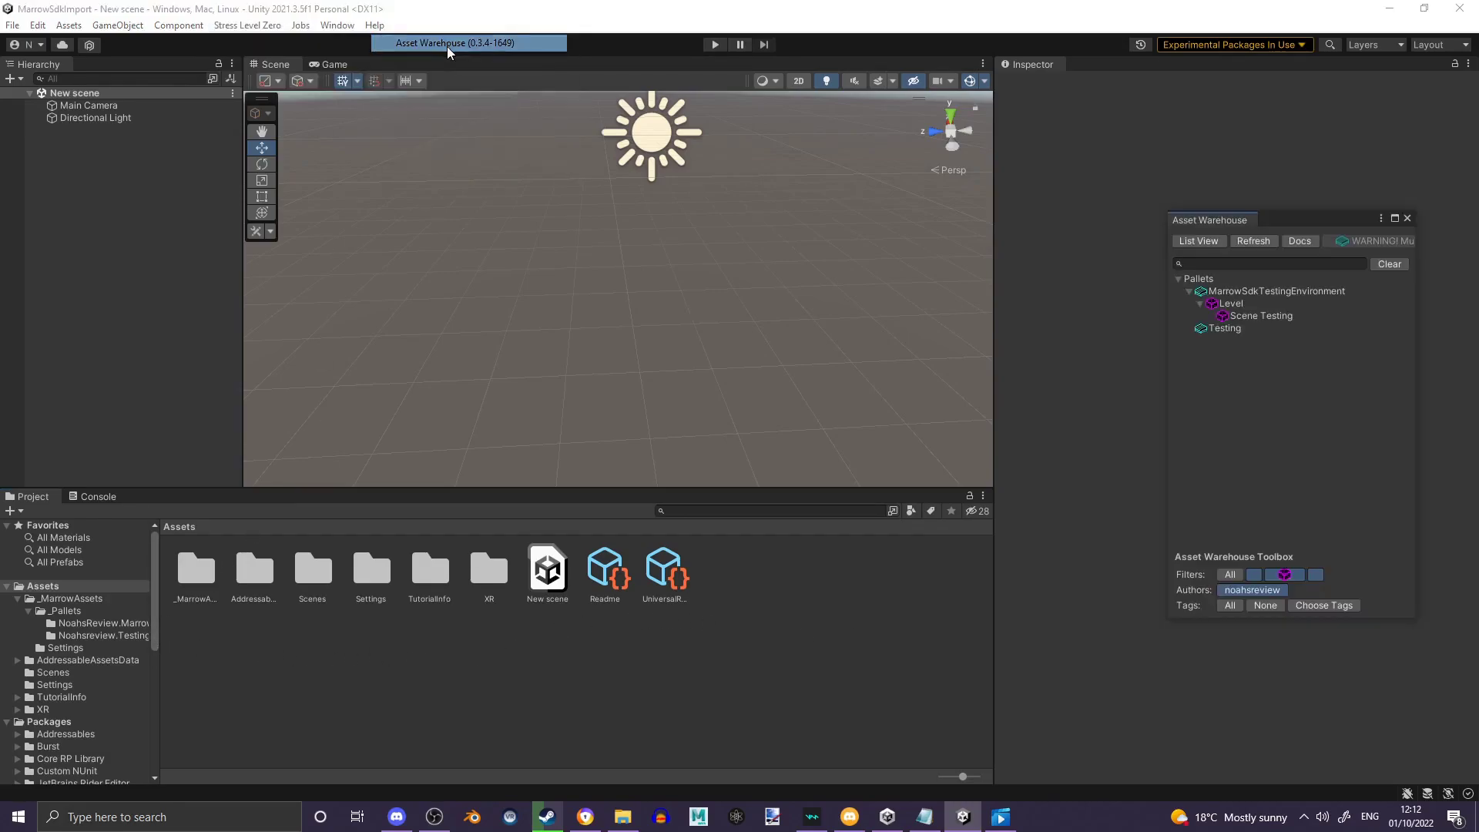
click(1206, 330)
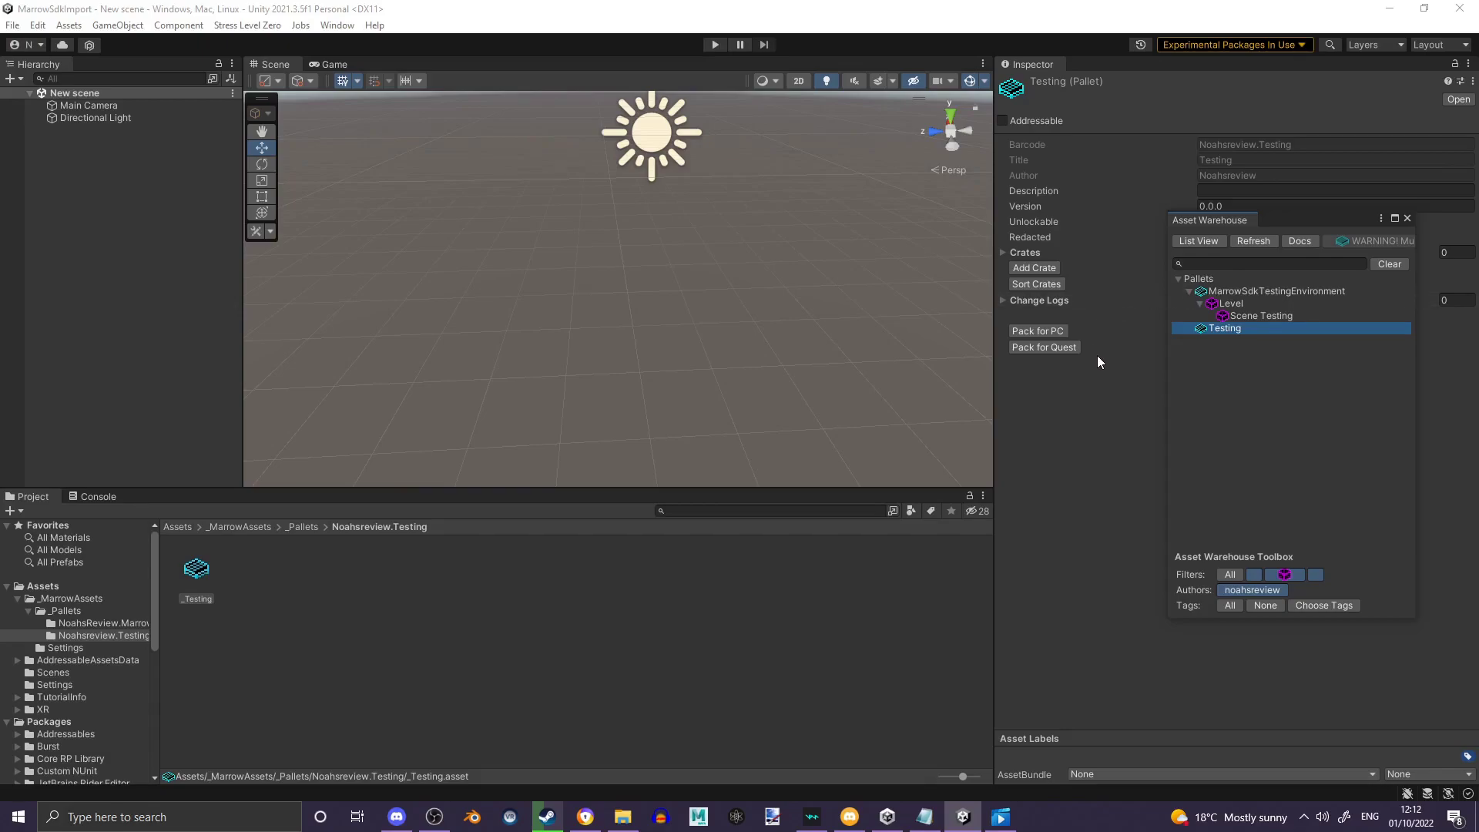
click(178, 526)
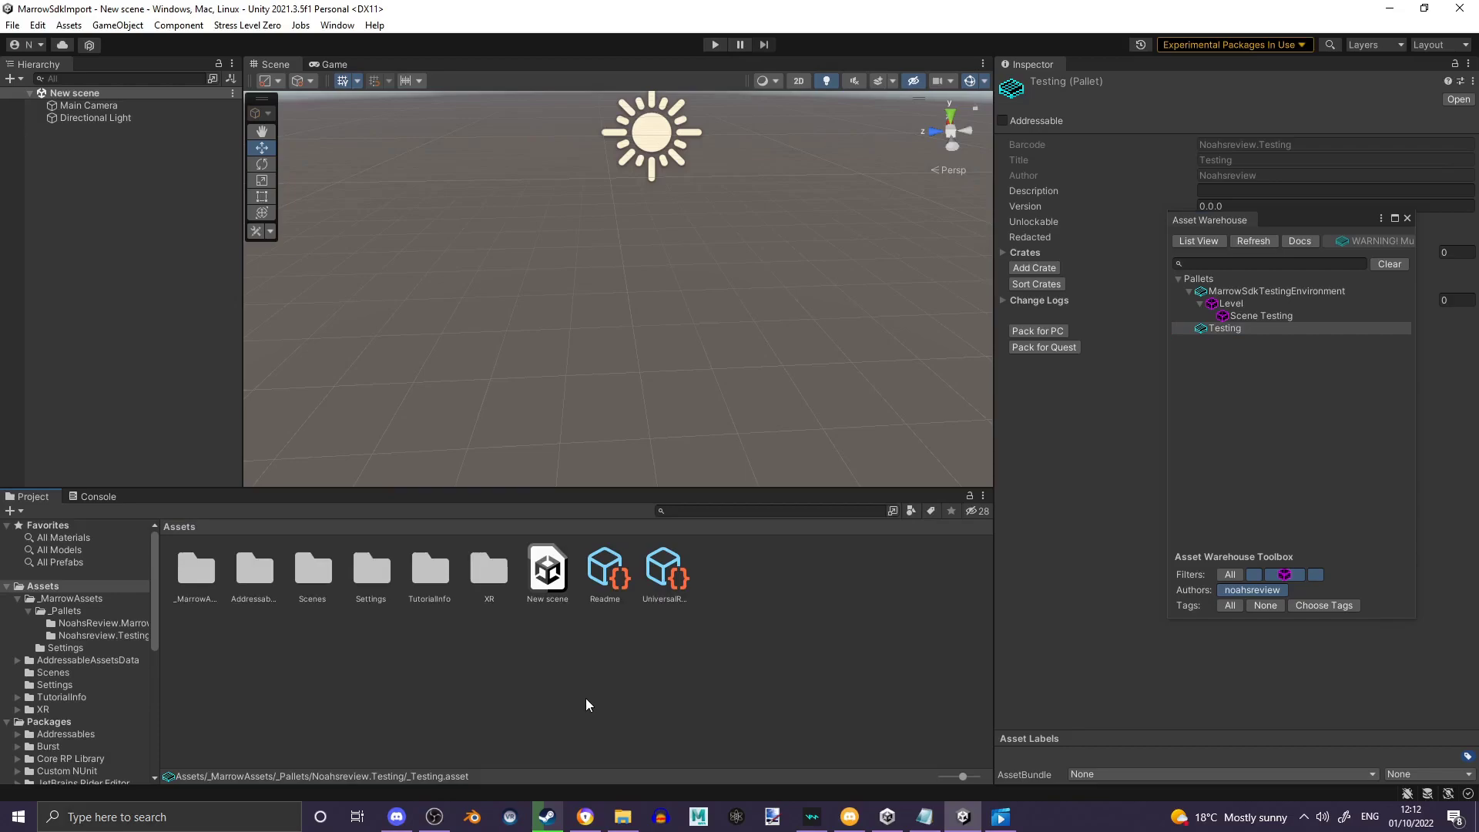
Create a scene asset named Tutorial in the Assets root folder.
right_click(616, 699)
mouse_move(781, 246)
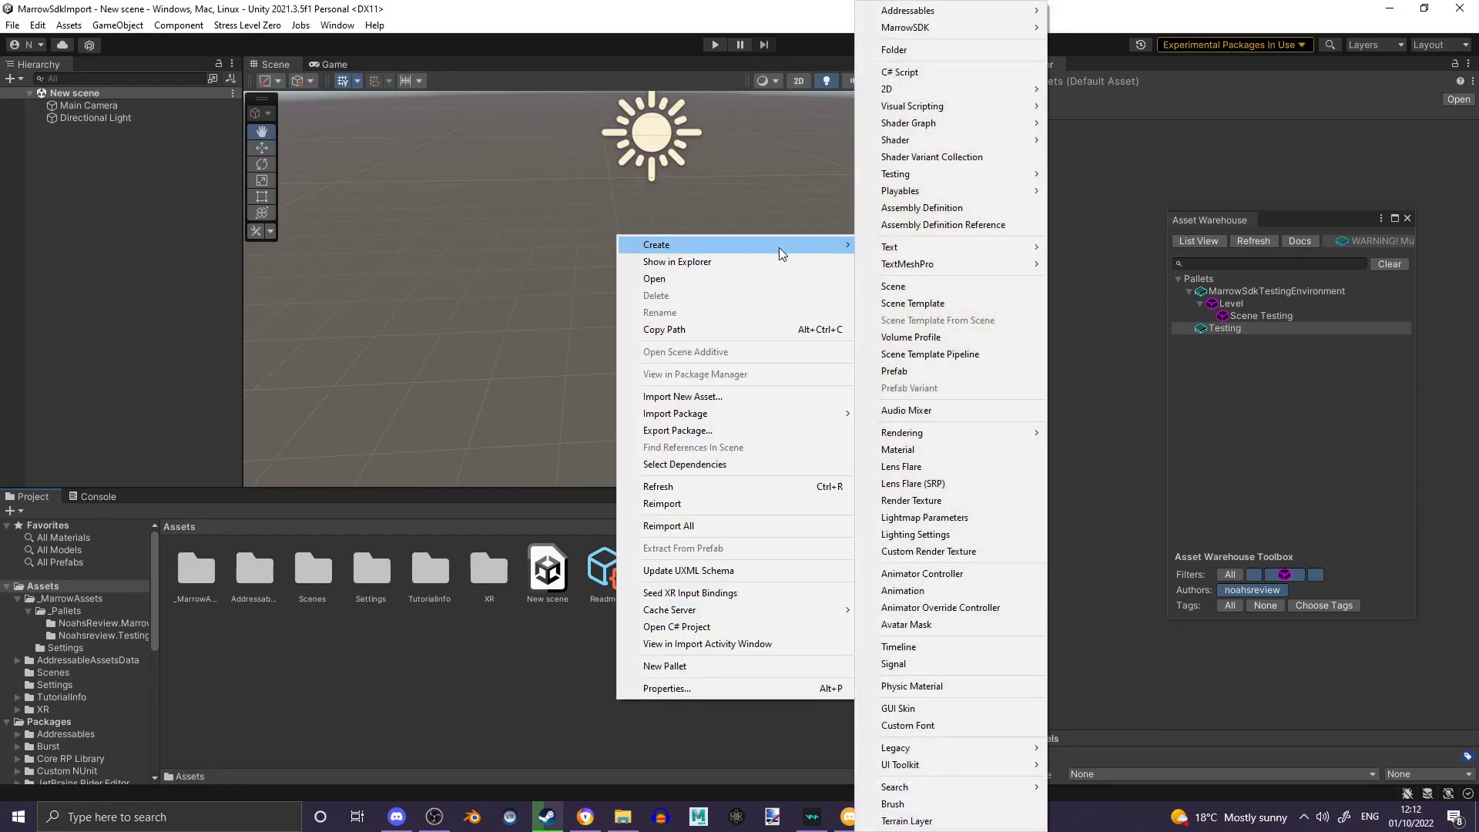
mouse_move(886, 264)
right_click(499, 693)
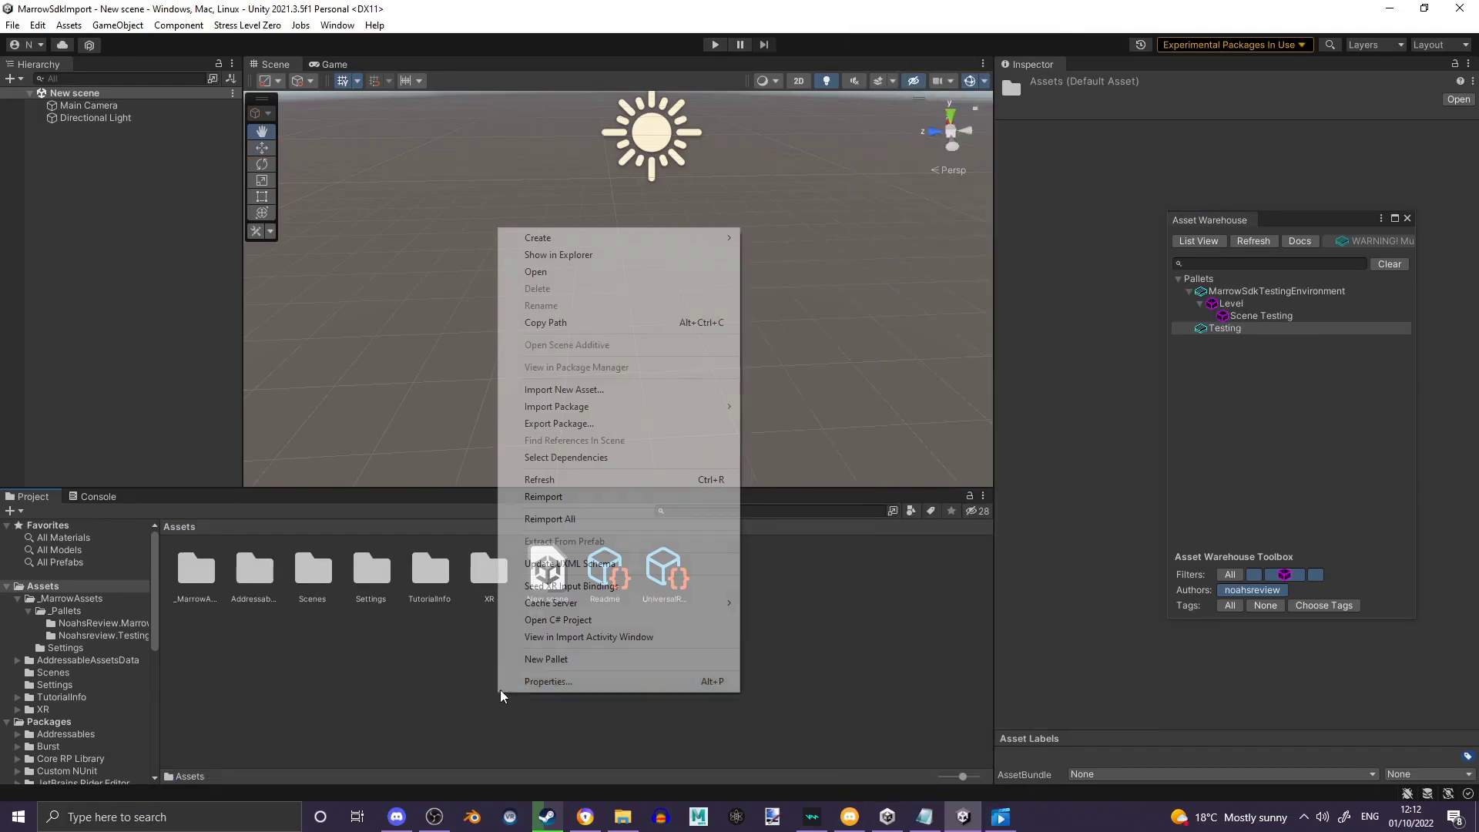
mouse_move(647, 239)
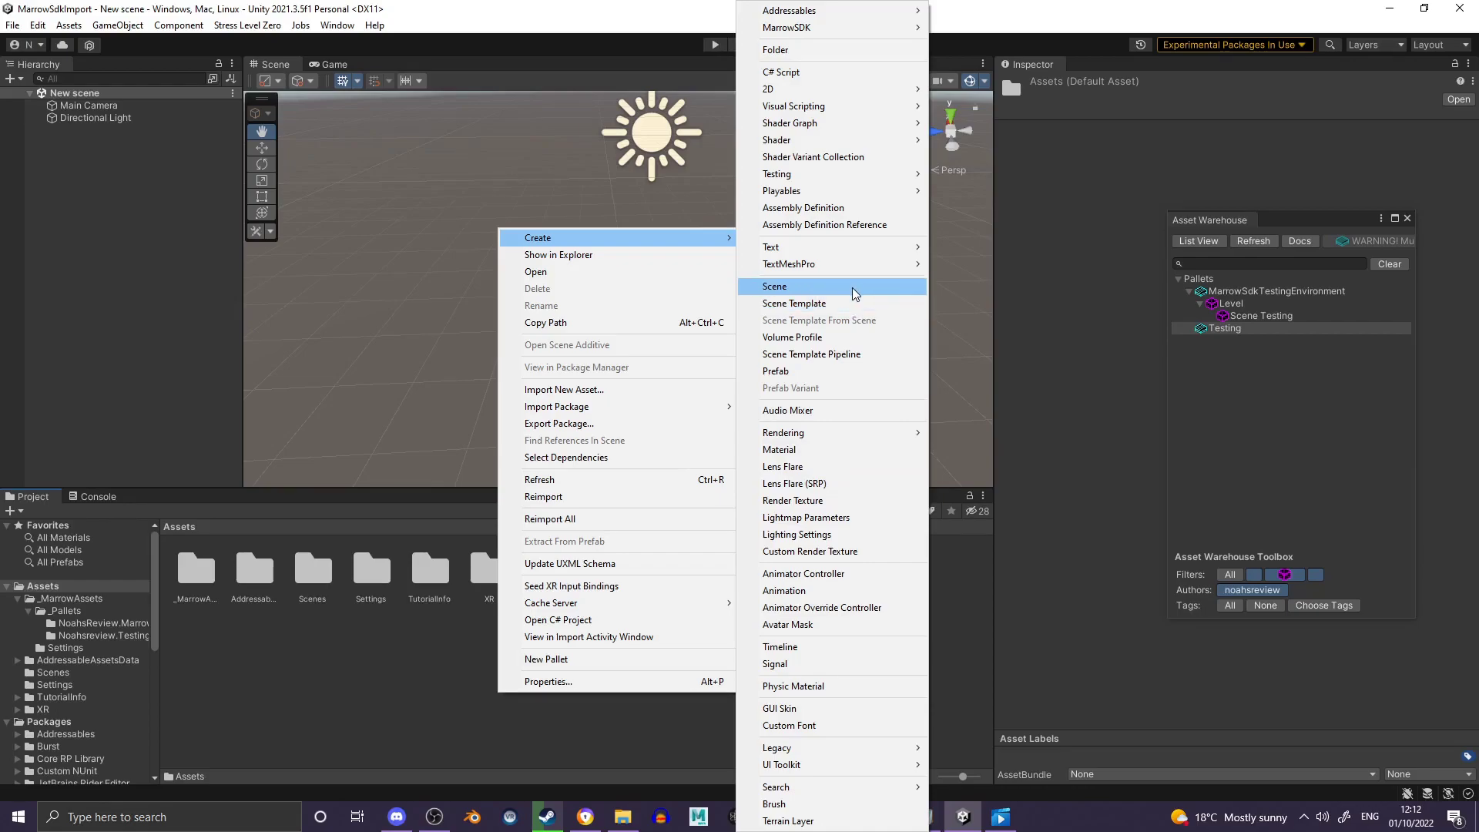
click(854, 292)
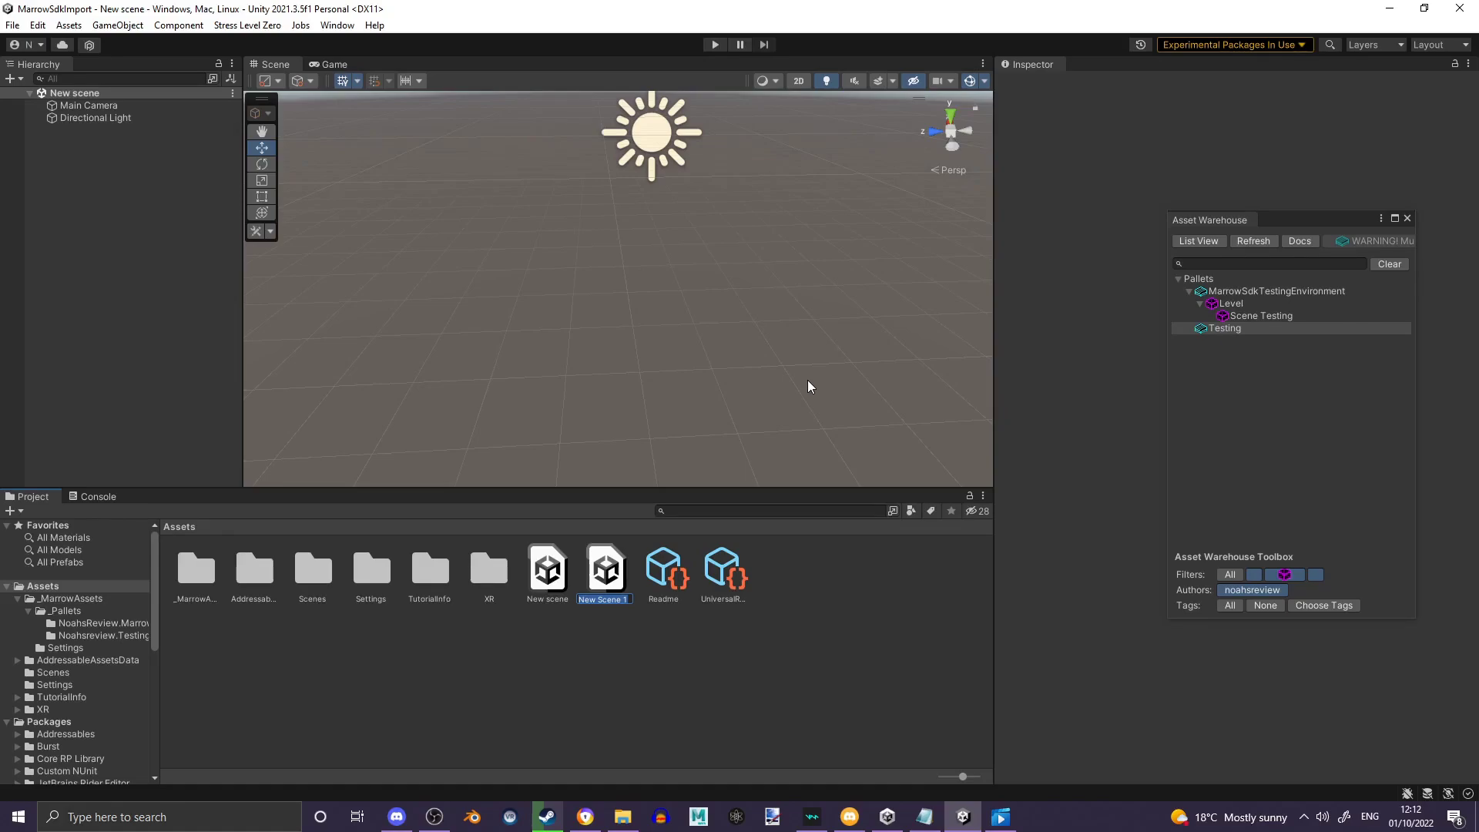
text(Tutorial)
key(Return)
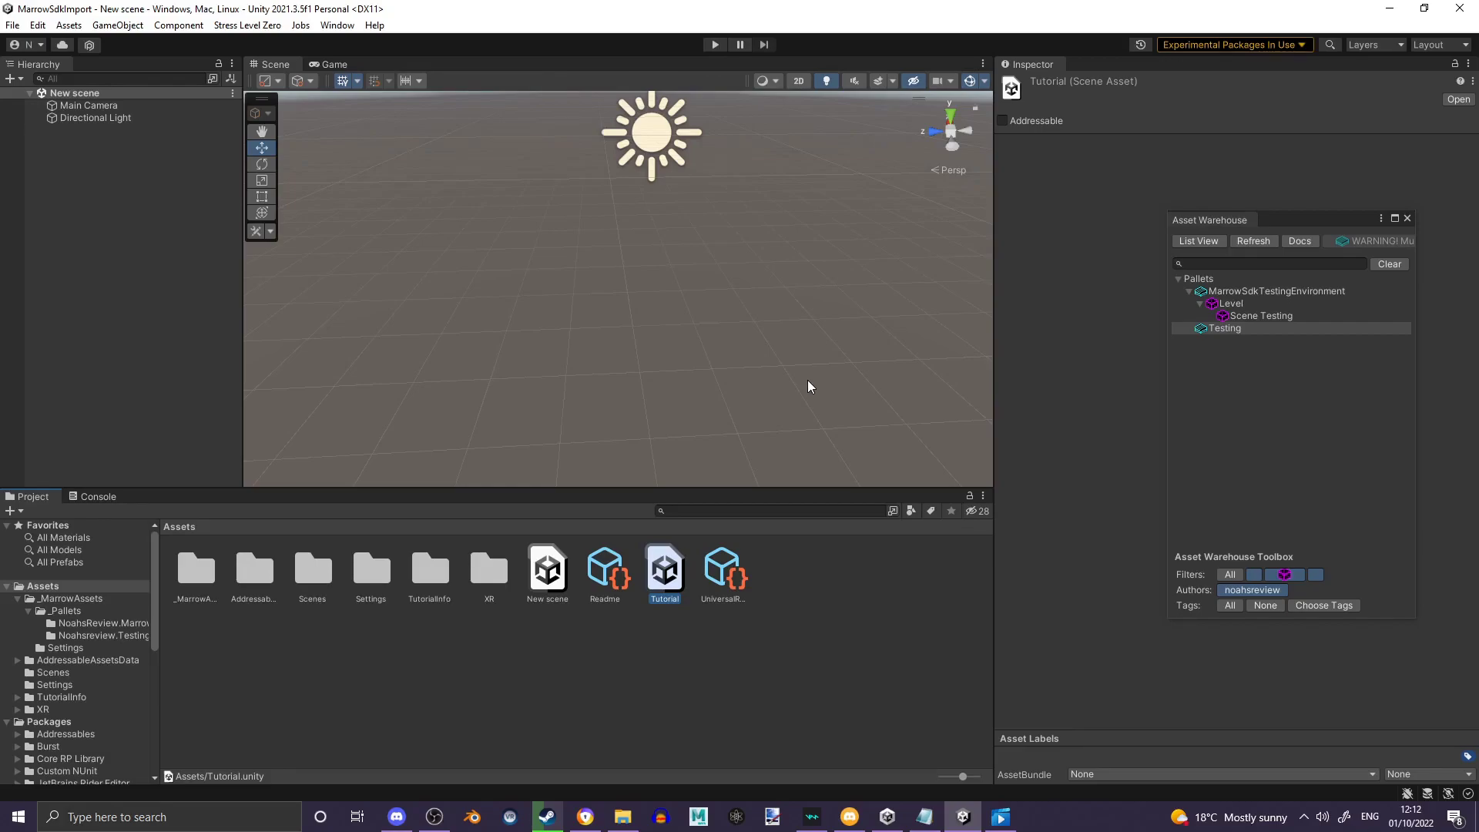
Open the Tutorial scene and delete its Main Camera, leaving only the Directional Light.
key(Return)
alt+drag(808, 380, 852, 279)
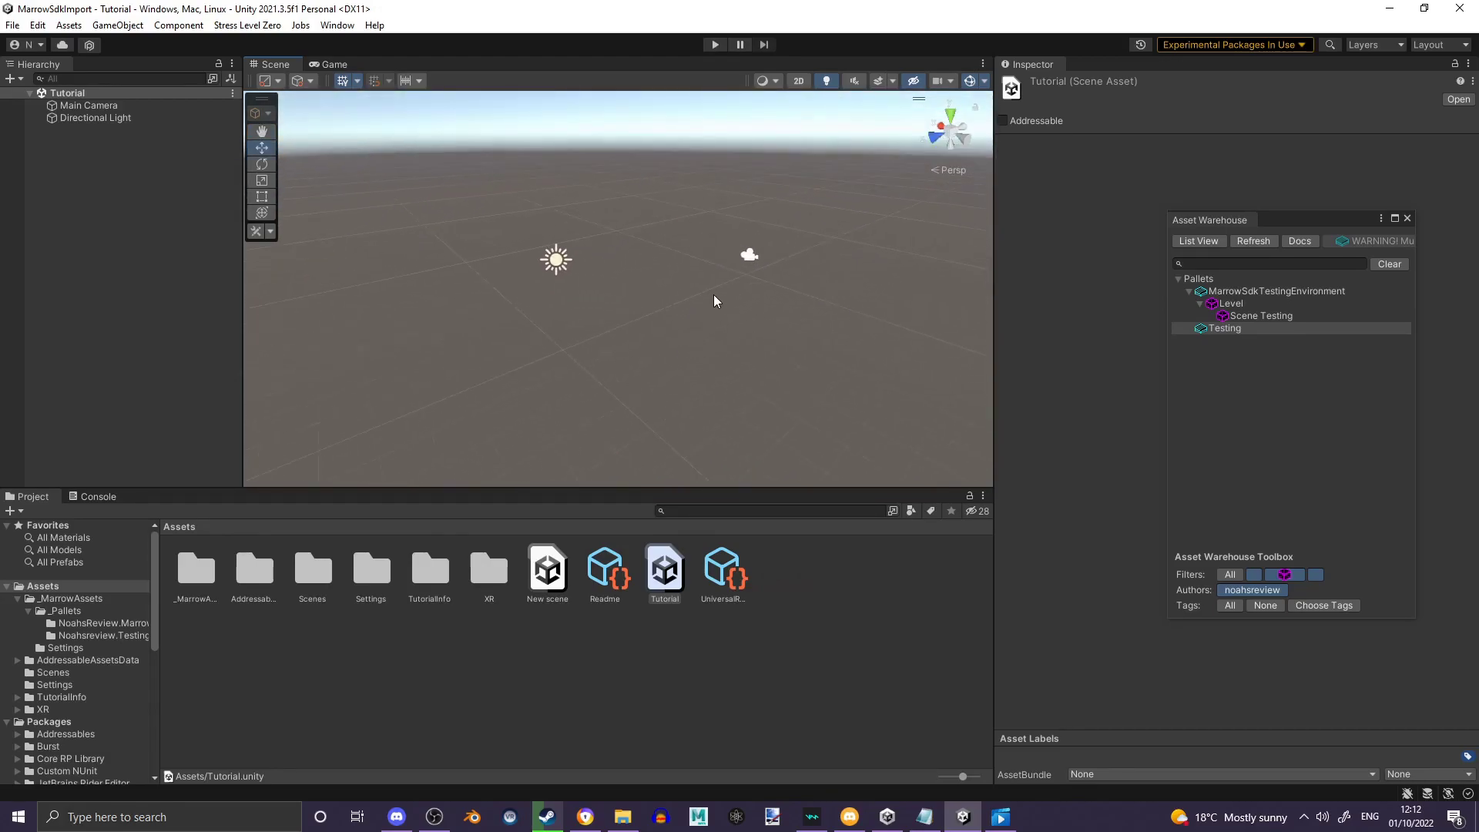
click(748, 260)
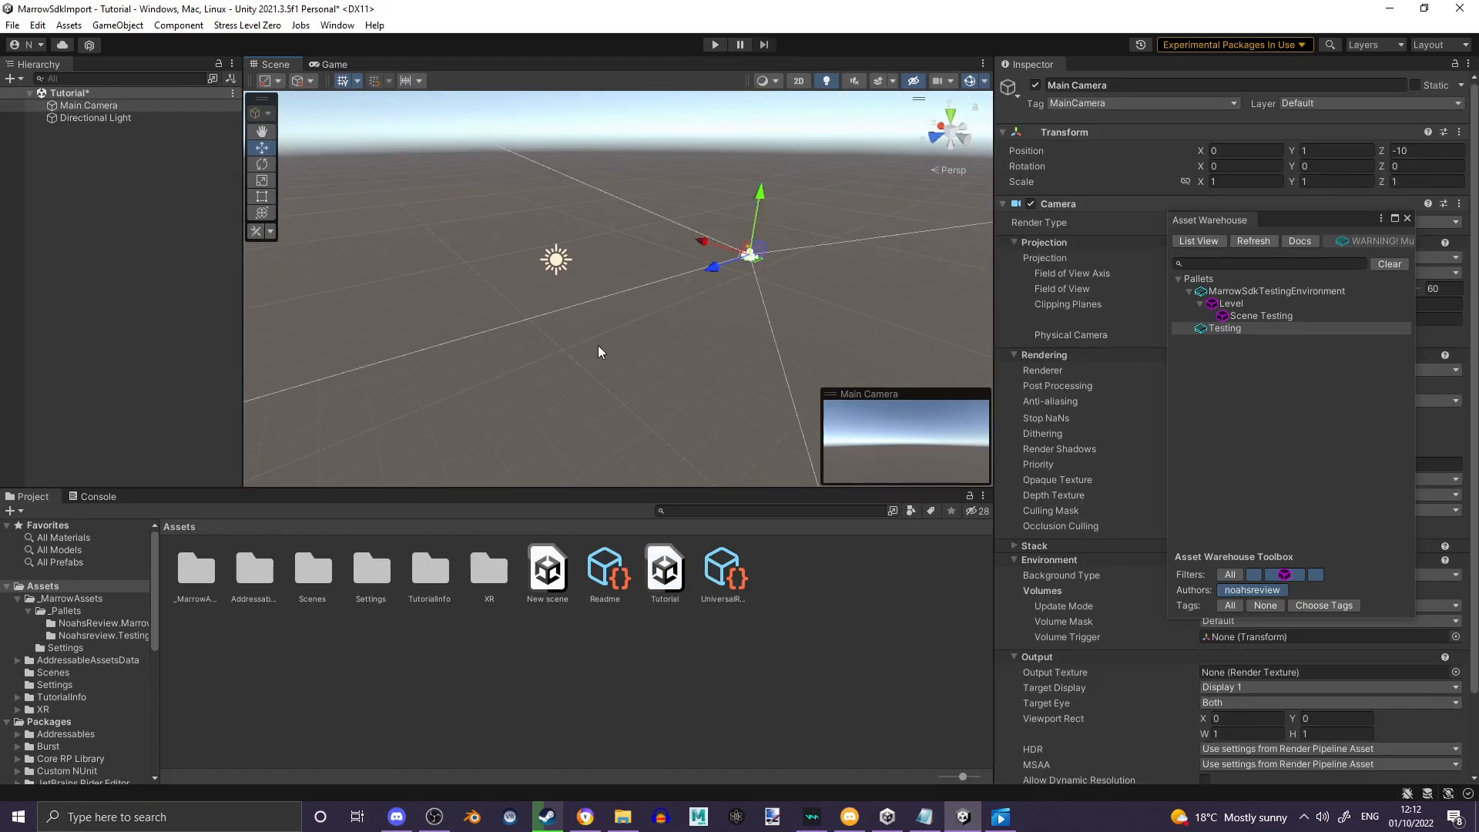
key(Delete)
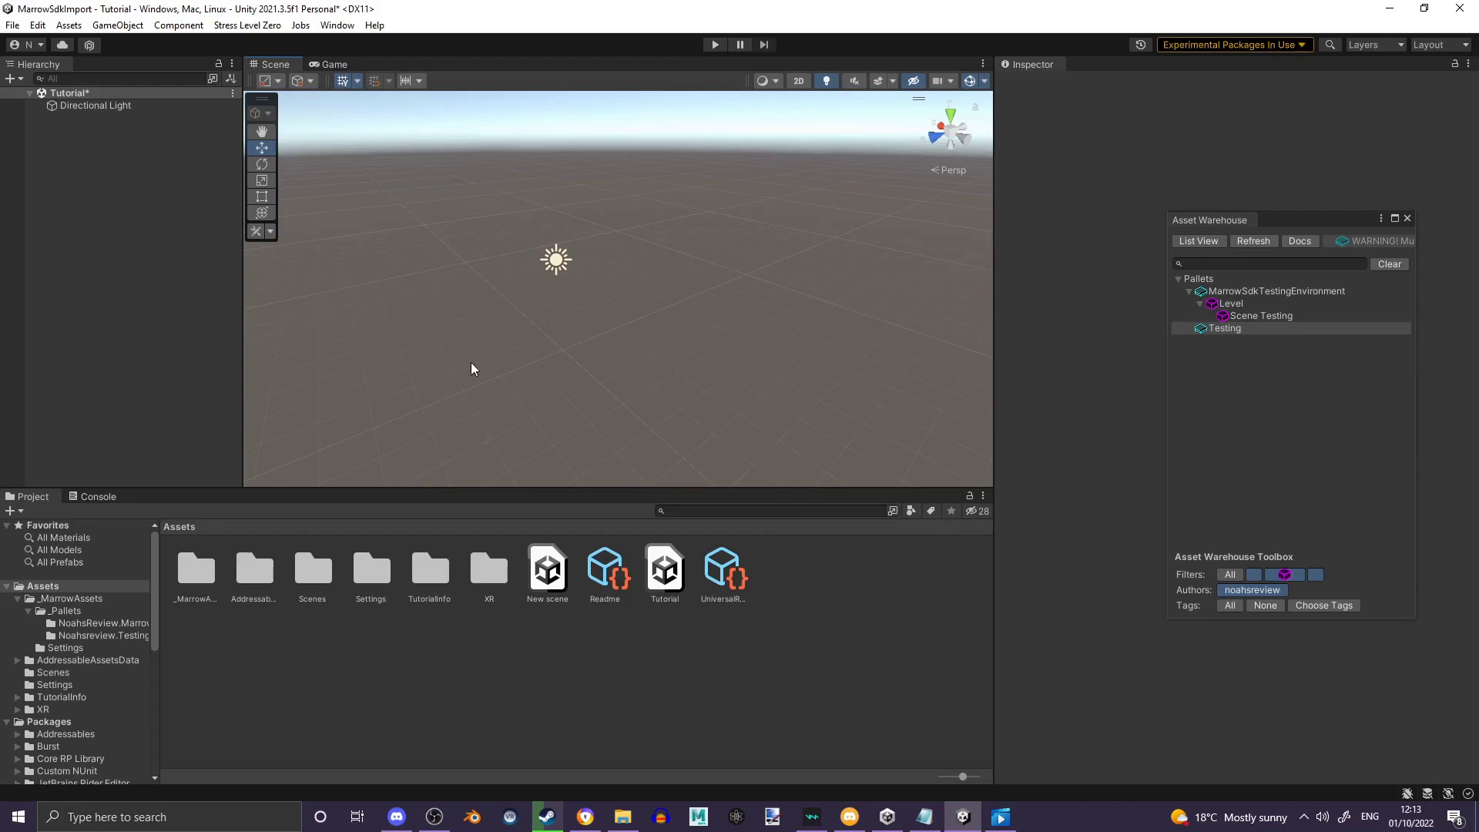
Add a 3D Plane to the Tutorial scene and move the Asset Warehouse window aside.
right_click(181, 328)
mouse_move(260, 545)
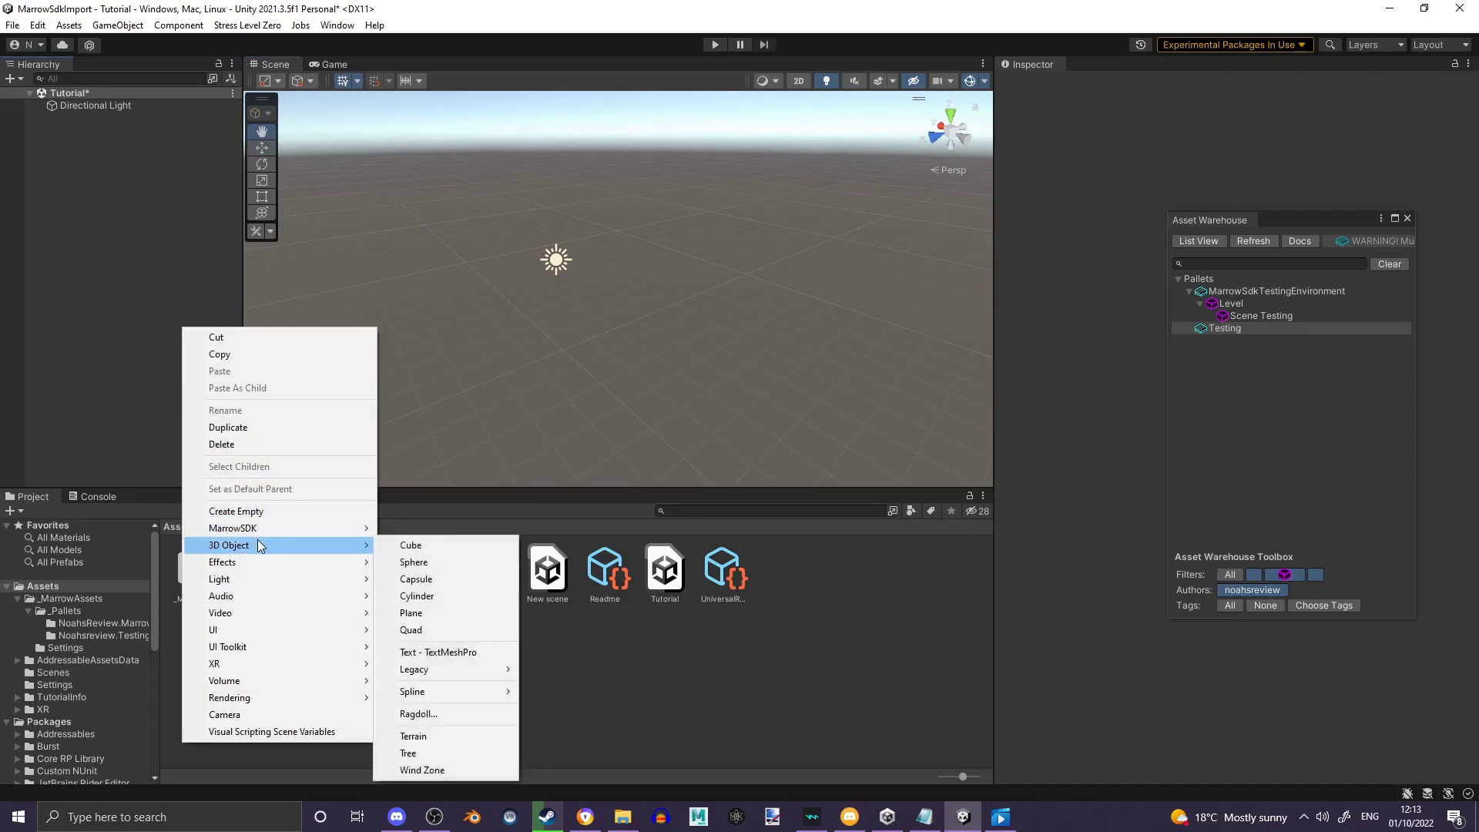
click(487, 613)
right_drag(652, 376, 594, 436)
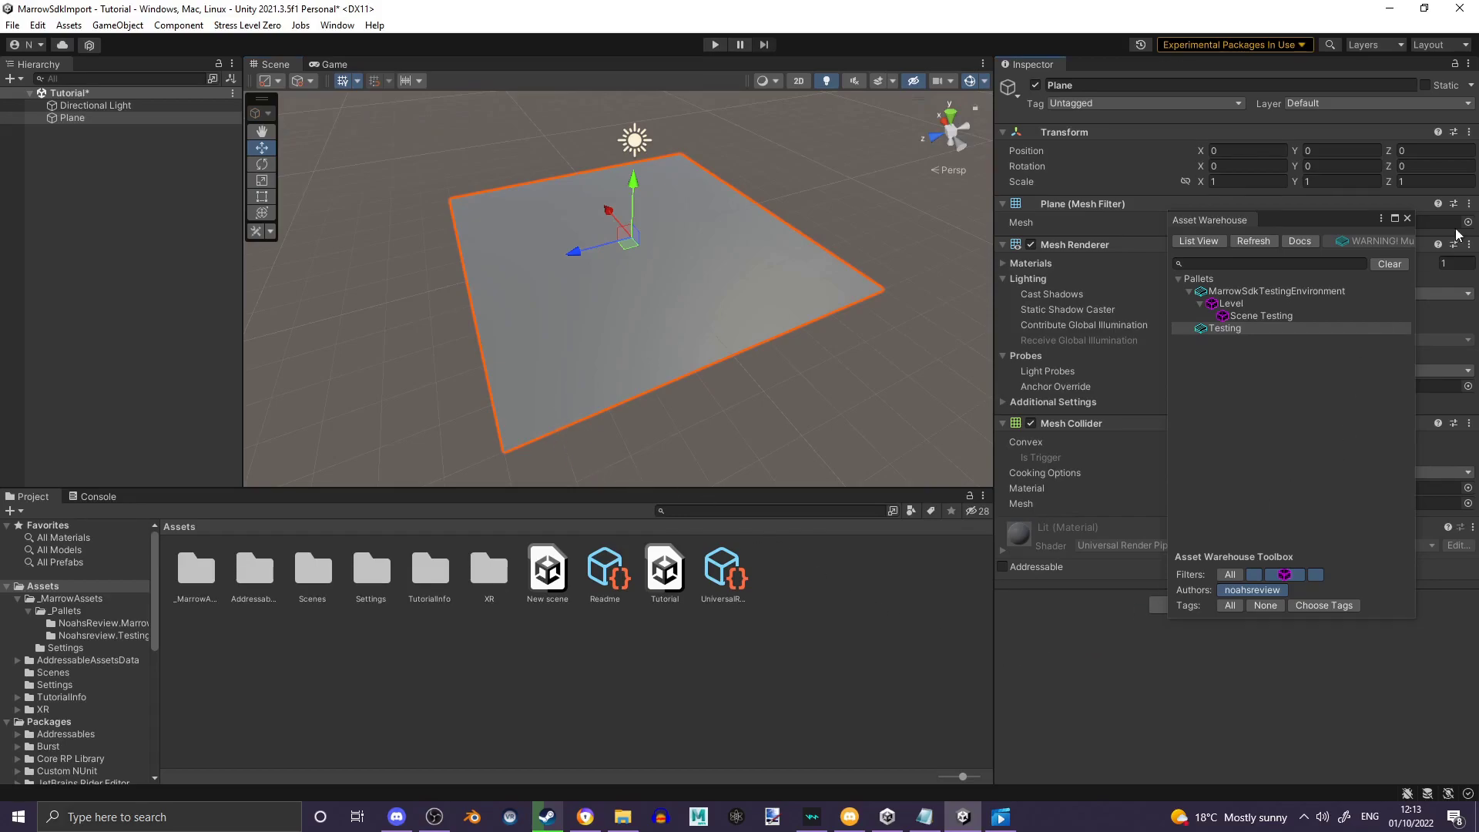
drag(1340, 216, 1250, 118)
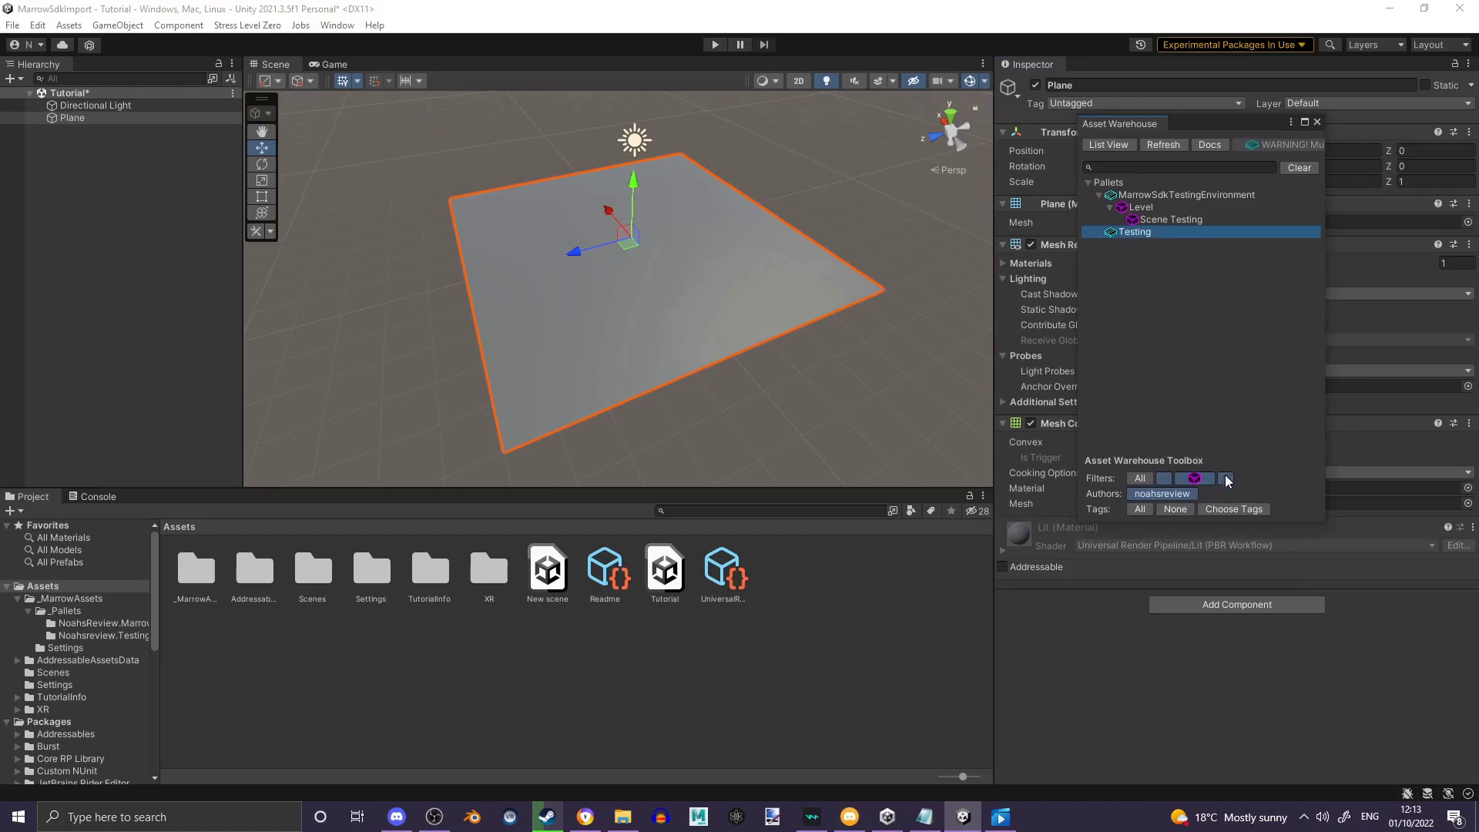
click(94, 312)
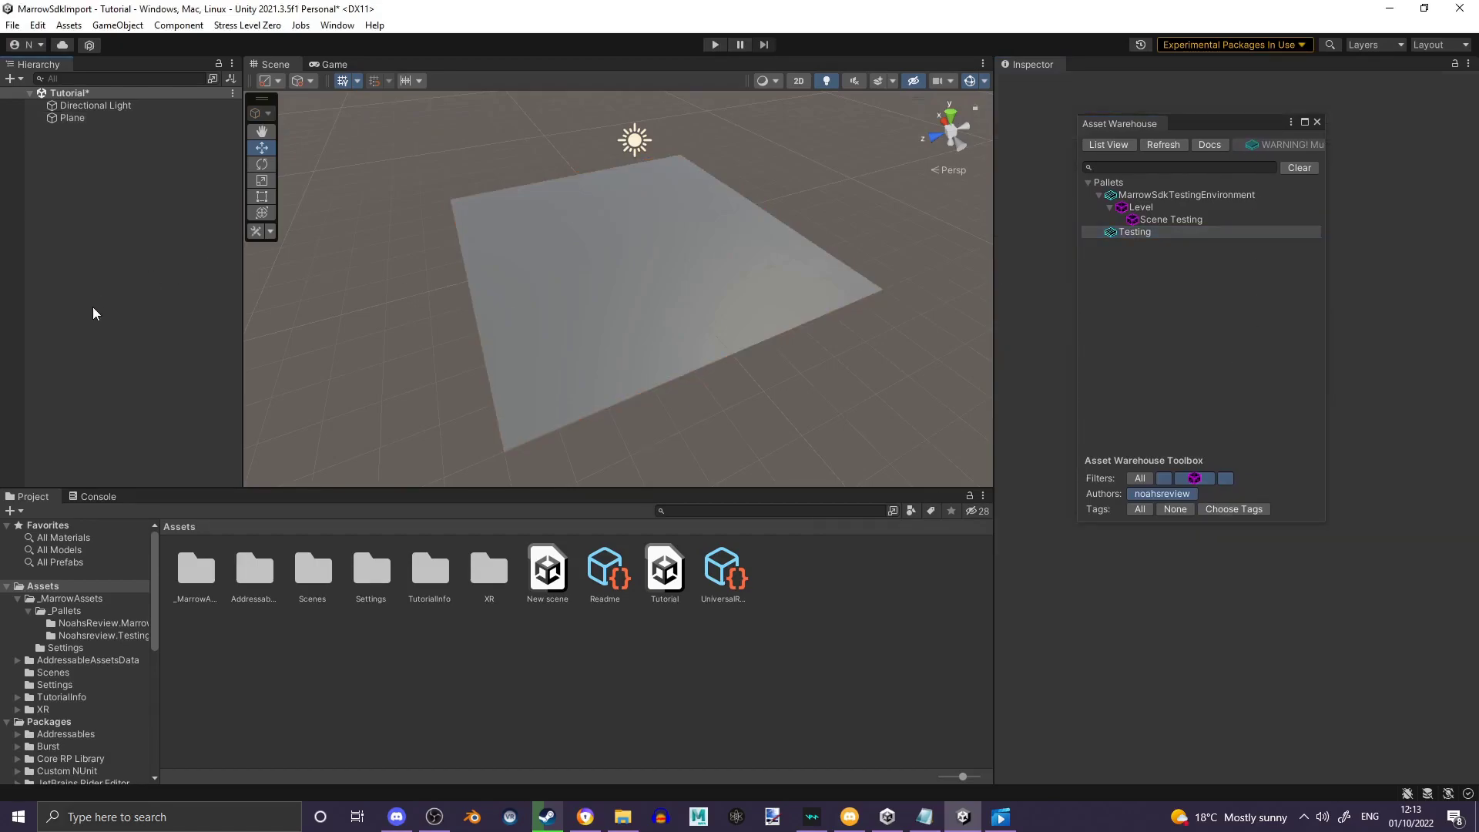
Add an empty object named Player Spawn Point to the scene and select it.
right_click(94, 312)
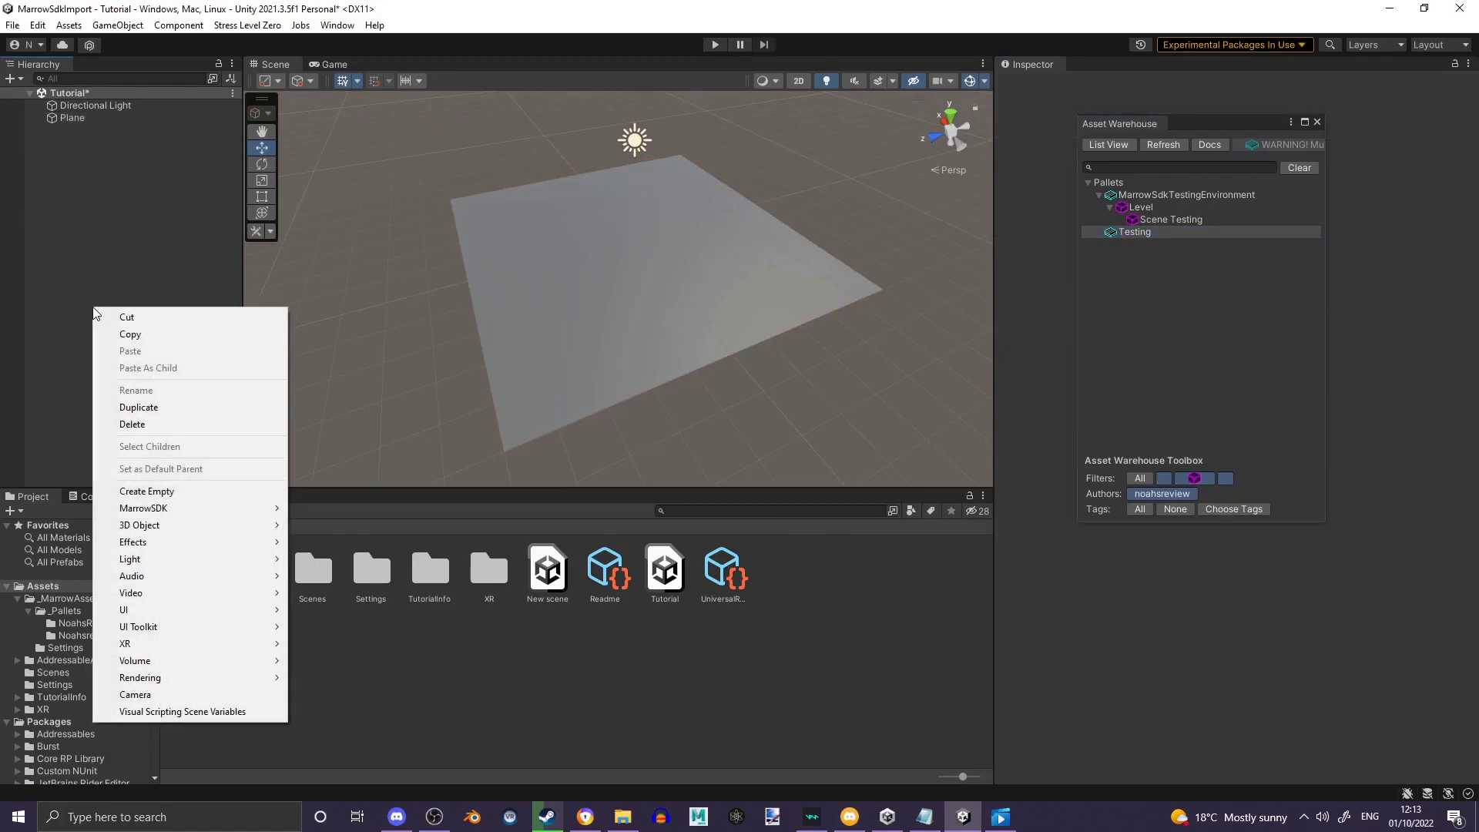
mouse_move(170, 531)
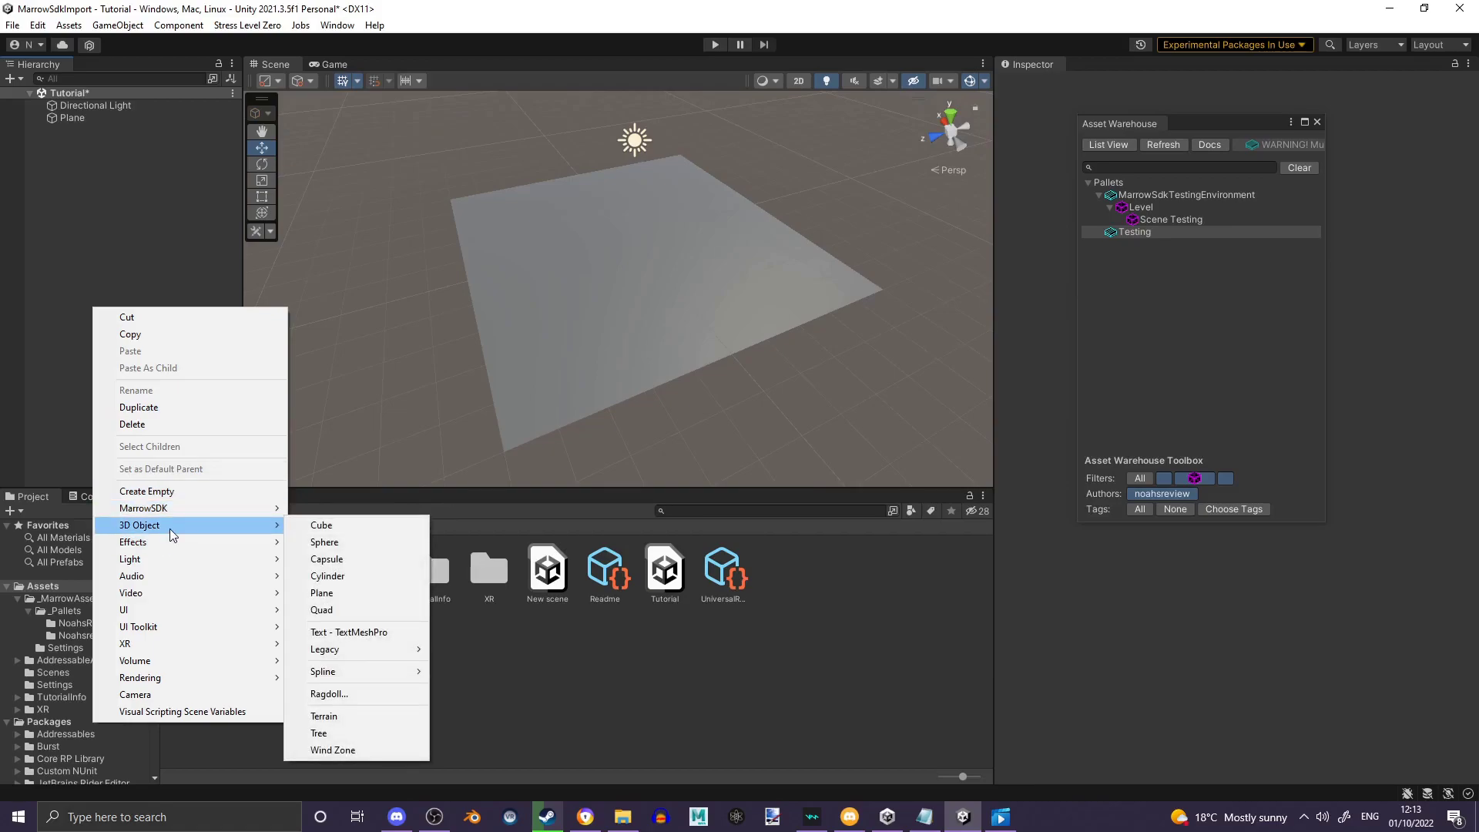
click(219, 491)
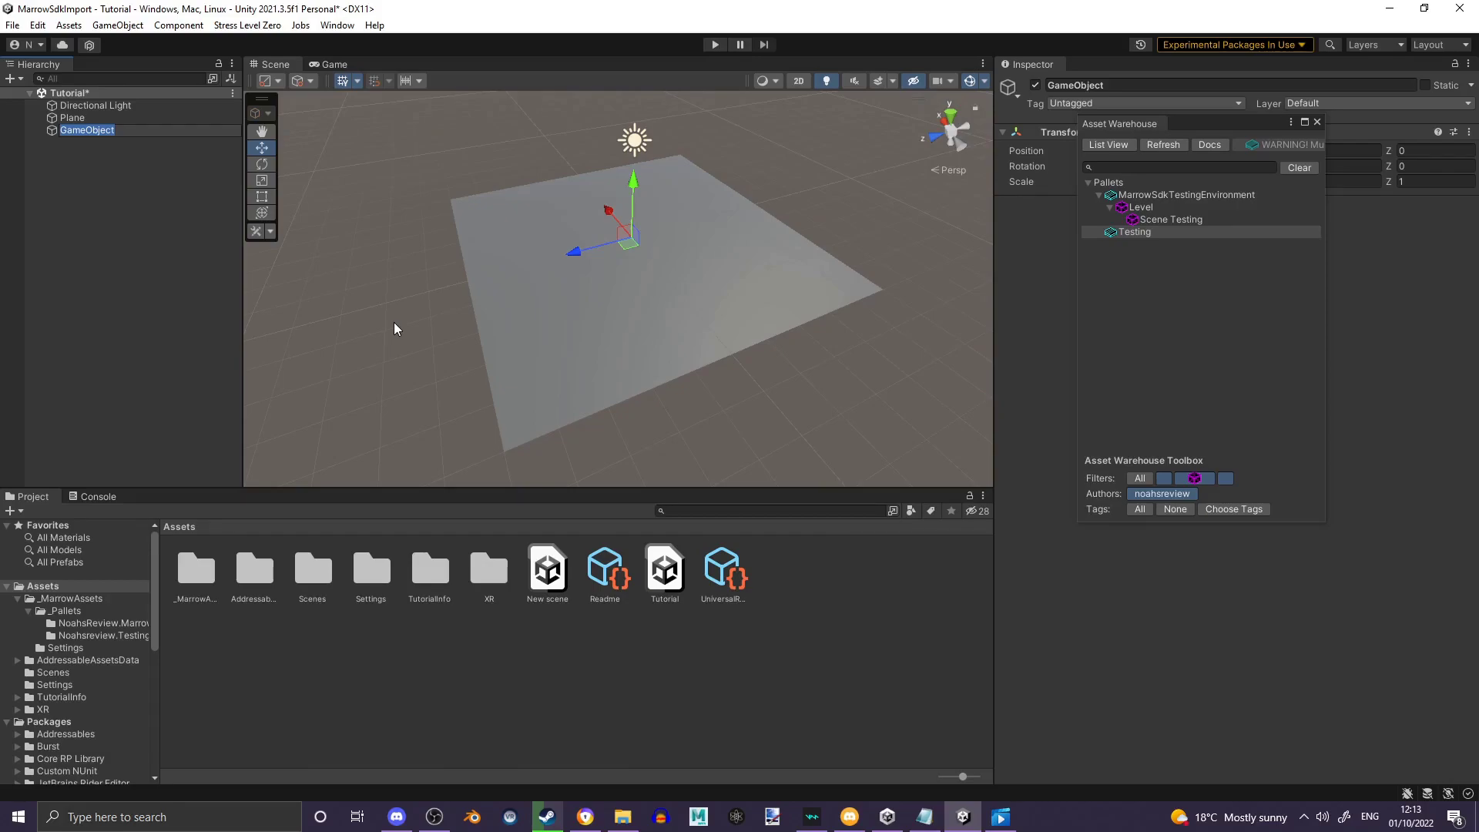
key(BackSpace)
text(Player Spawn Poing)
key(BackSpace)
text(t)
key(Return)
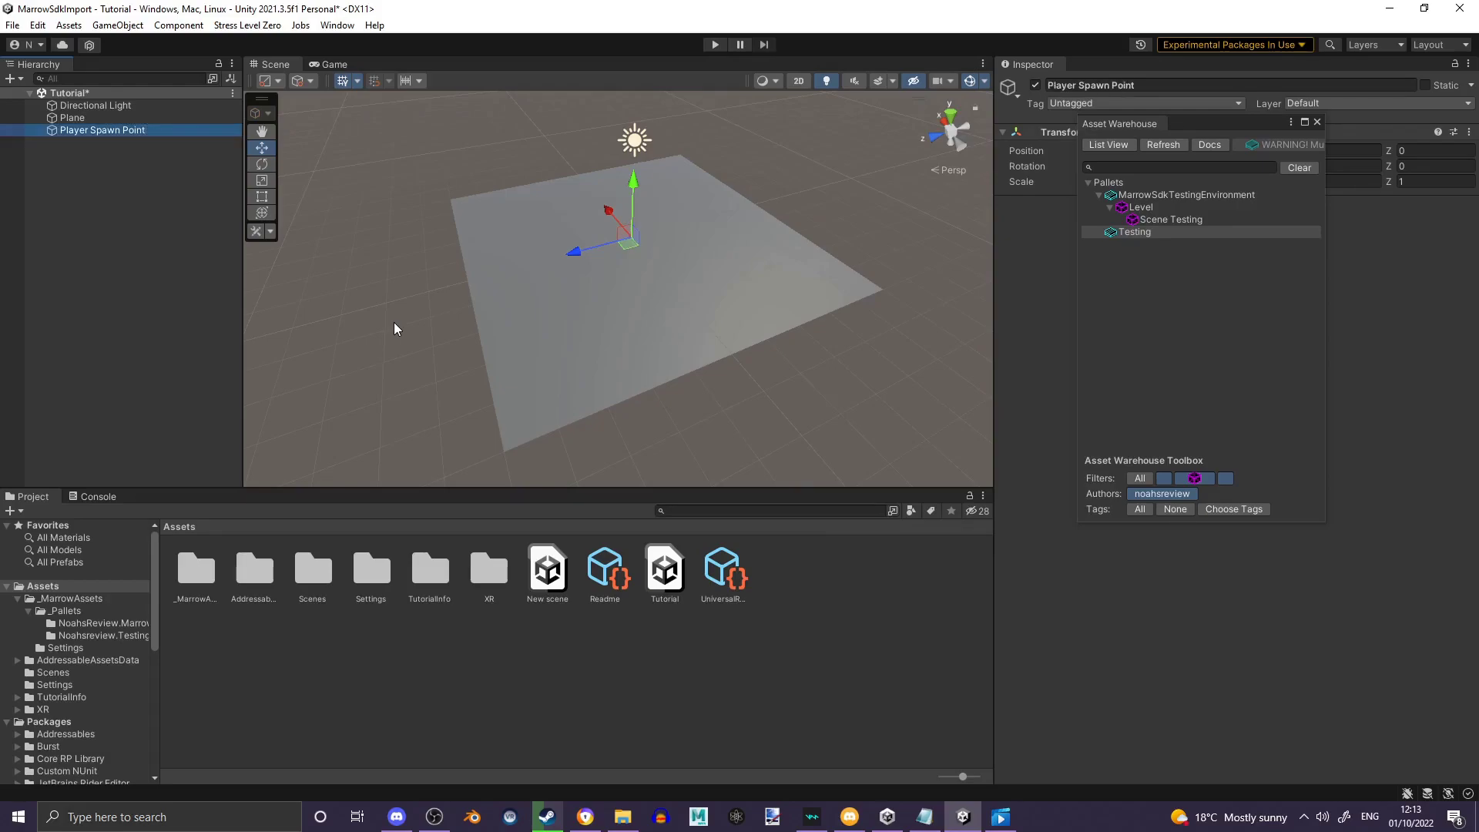
drag(1123, 122, 598, 224)
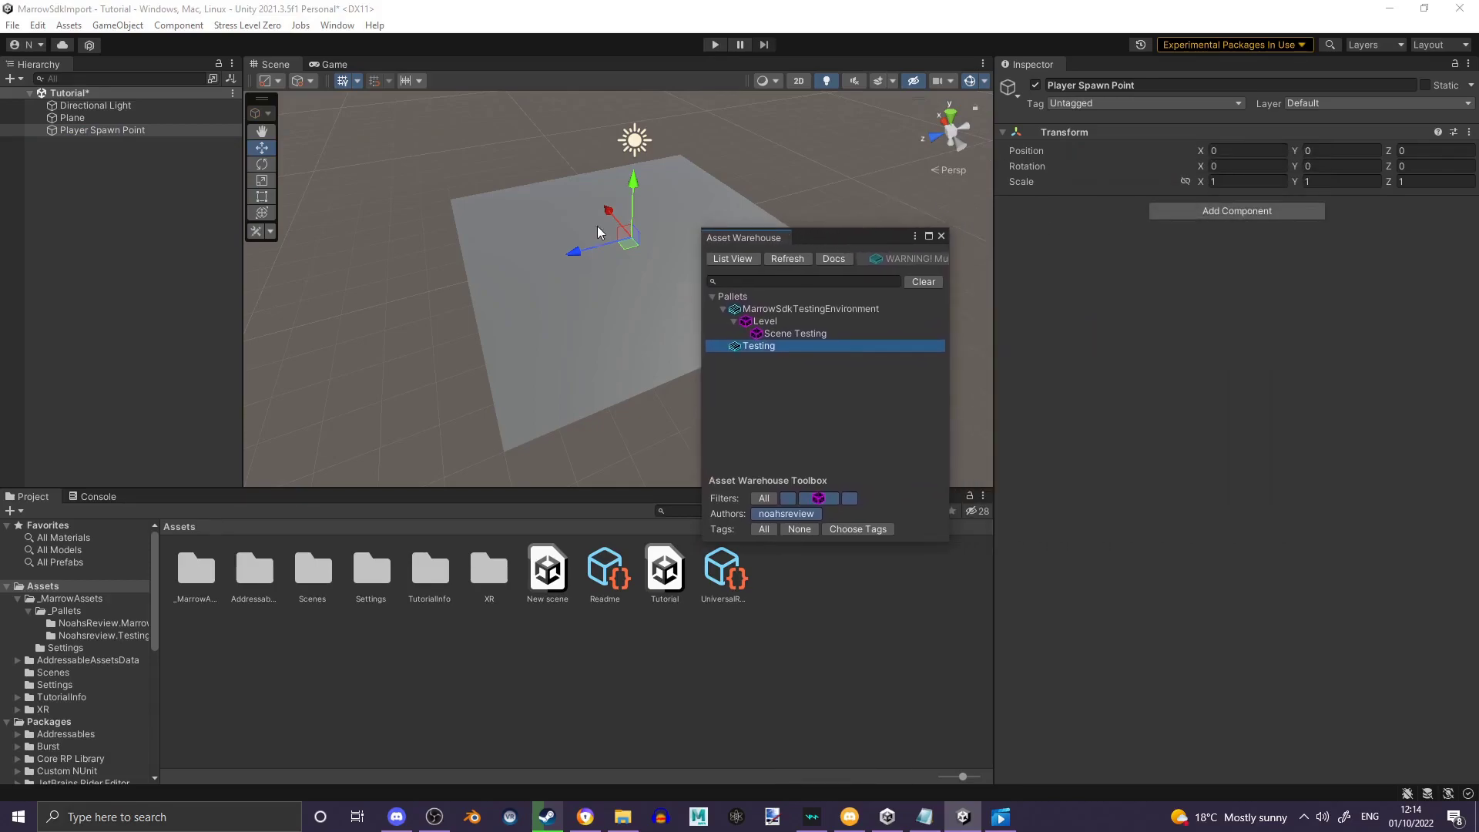
click(102, 130)
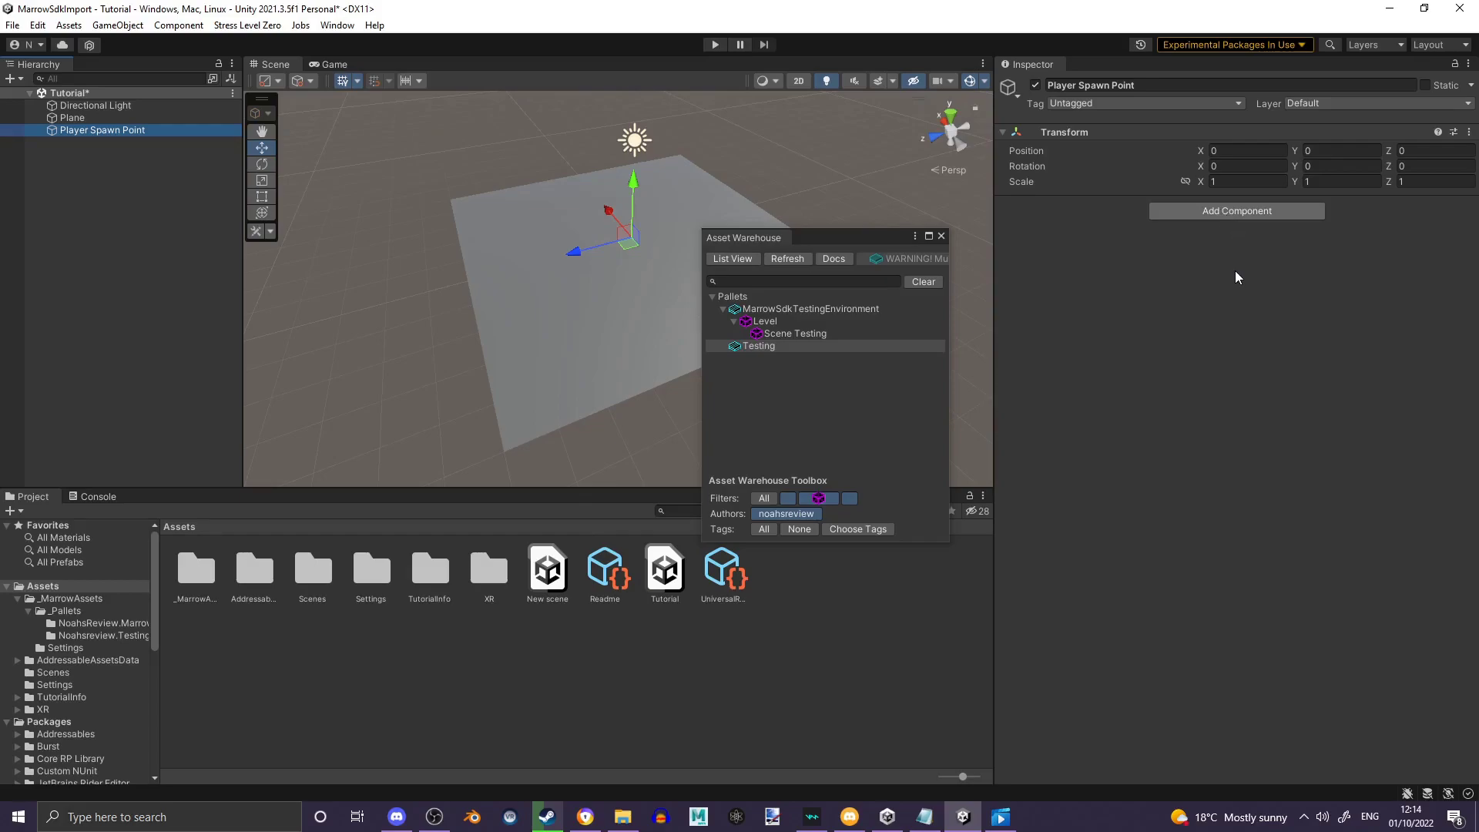
Add a Player Marker component to Player Spawn Point, frame it, and save the scene.
click(1232, 210)
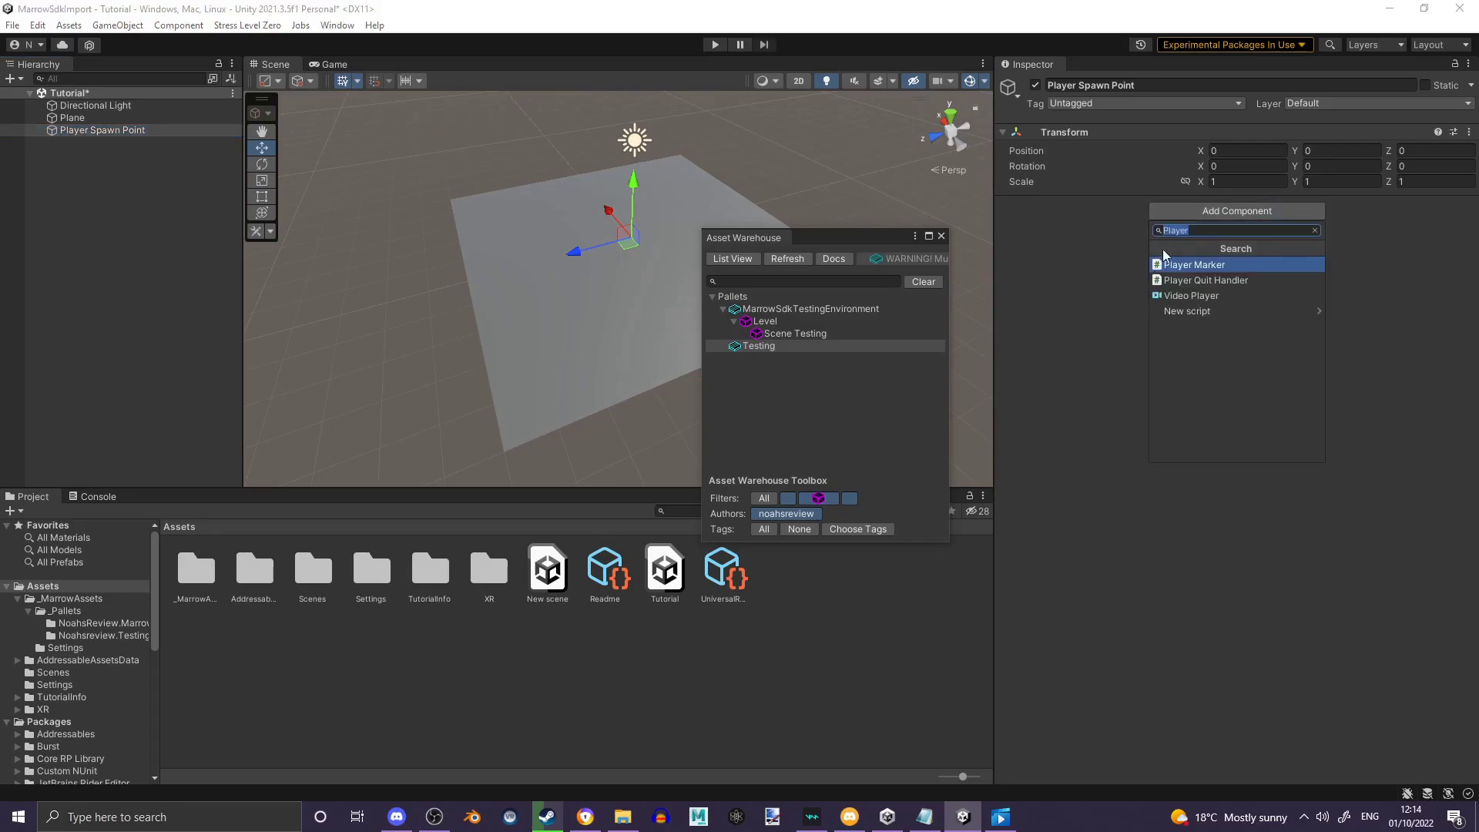
click(1282, 263)
mouse_move(690, 274)
alt+mouse_down()
mouse_move(577, 221)
mouse_move(697, 171)
mouse_move(676, 164)
alt+mouse_up()
key(f)
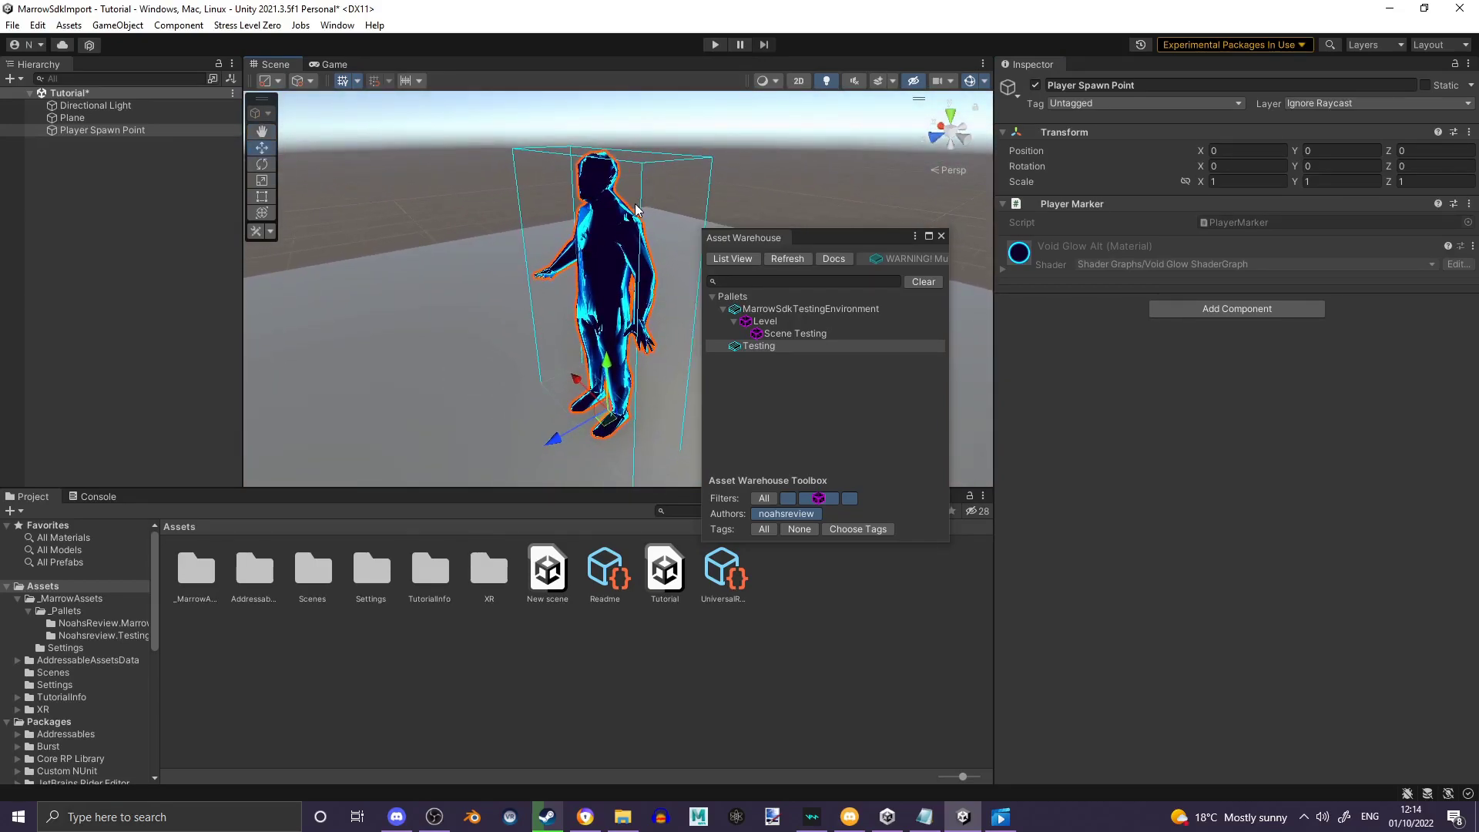
key(ctrl+s)
Start a new crate in the Testing pallet with Crate Type LEVEL_CRATE.
click(774, 349)
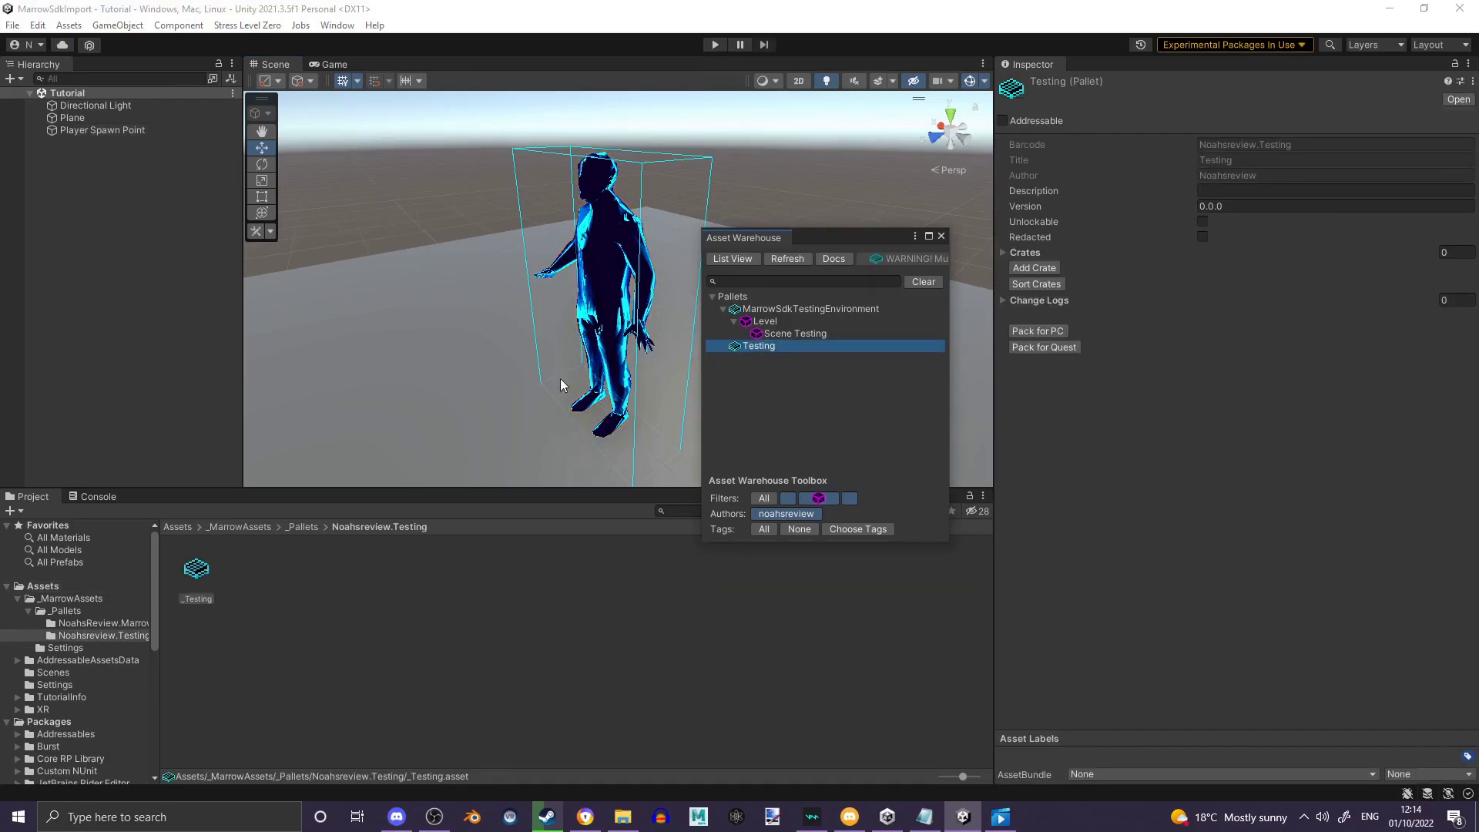
click(202, 572)
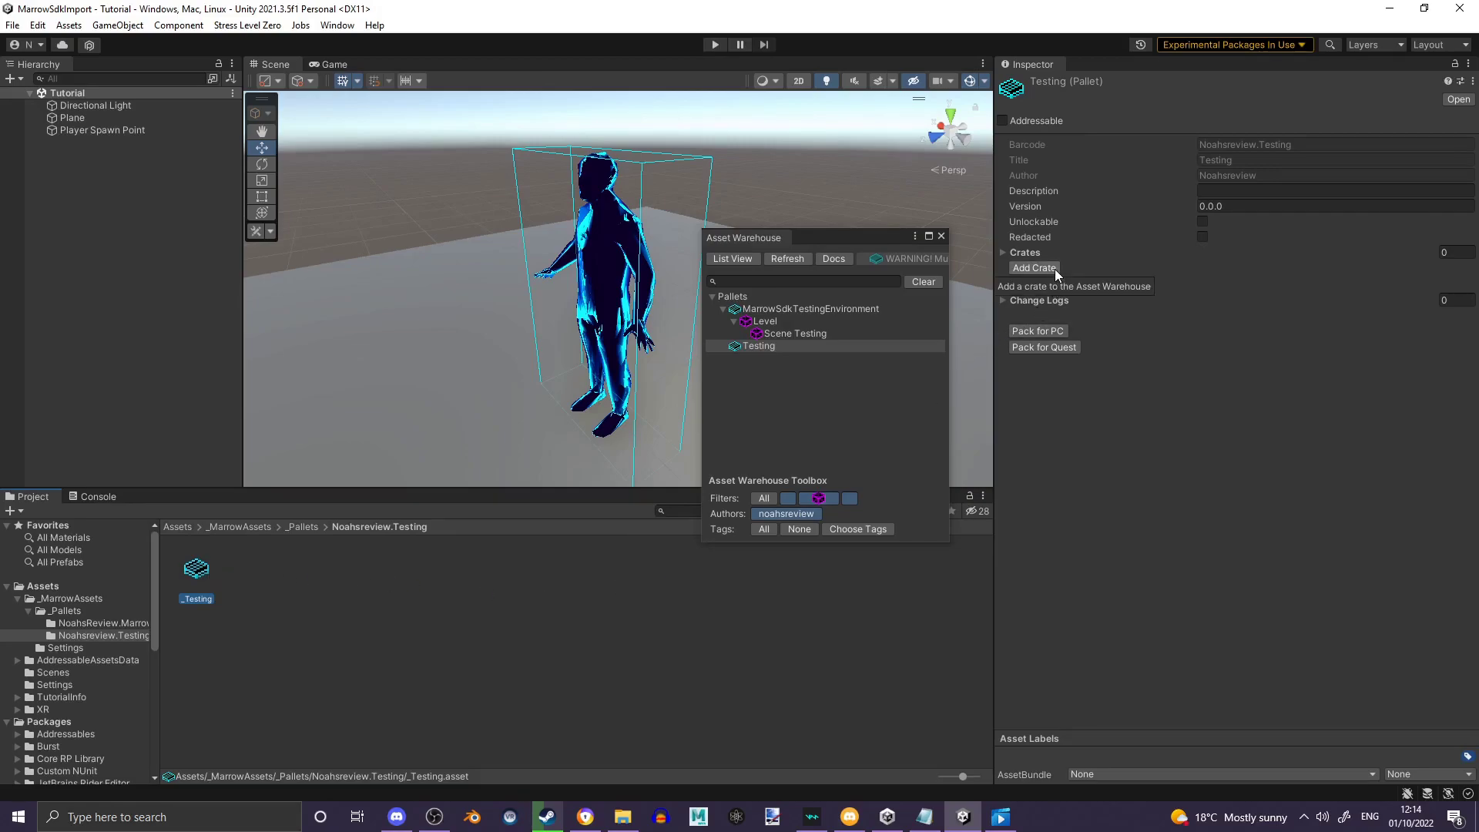
click(1033, 268)
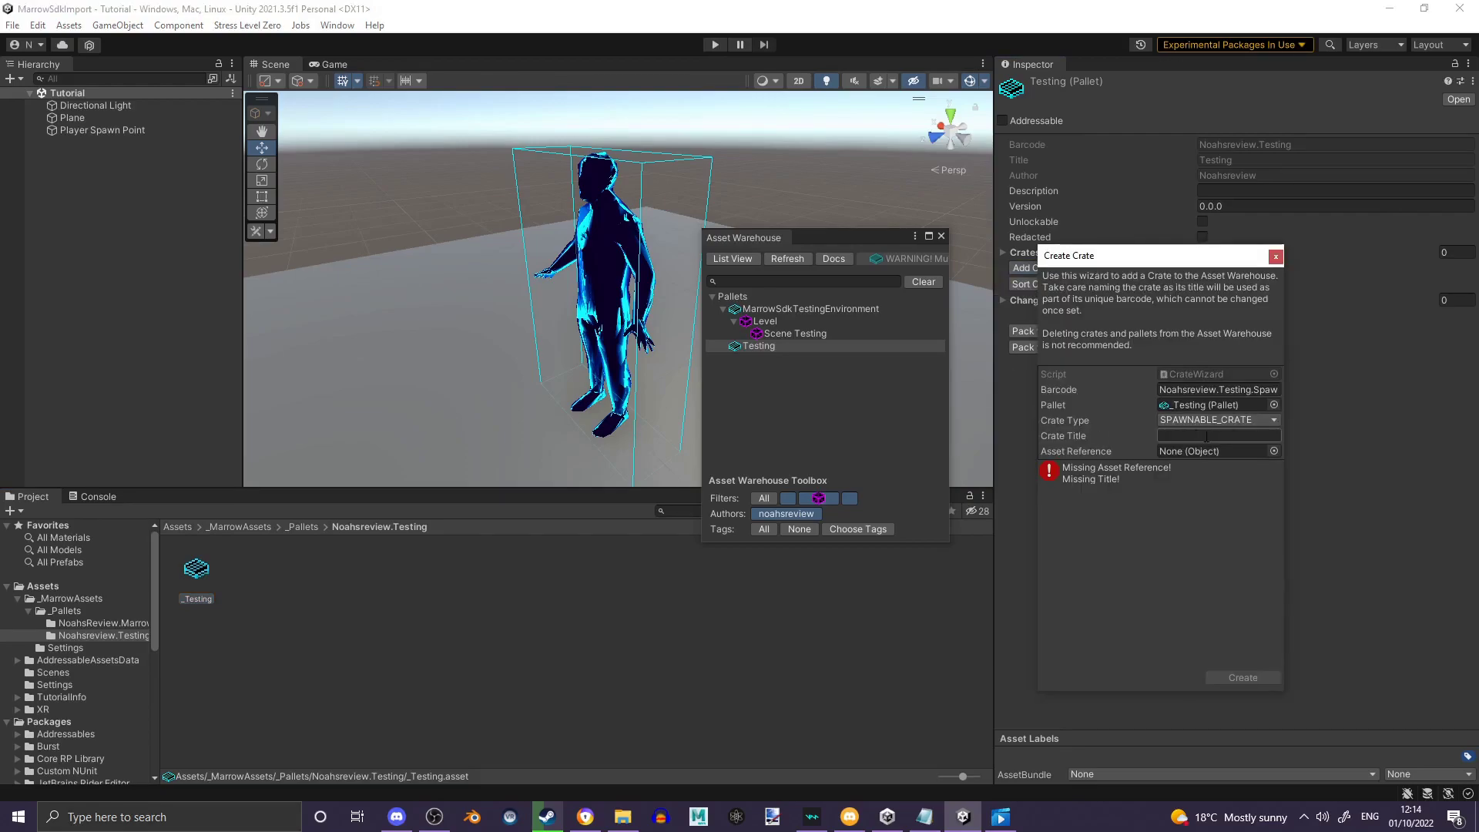
click(1206, 422)
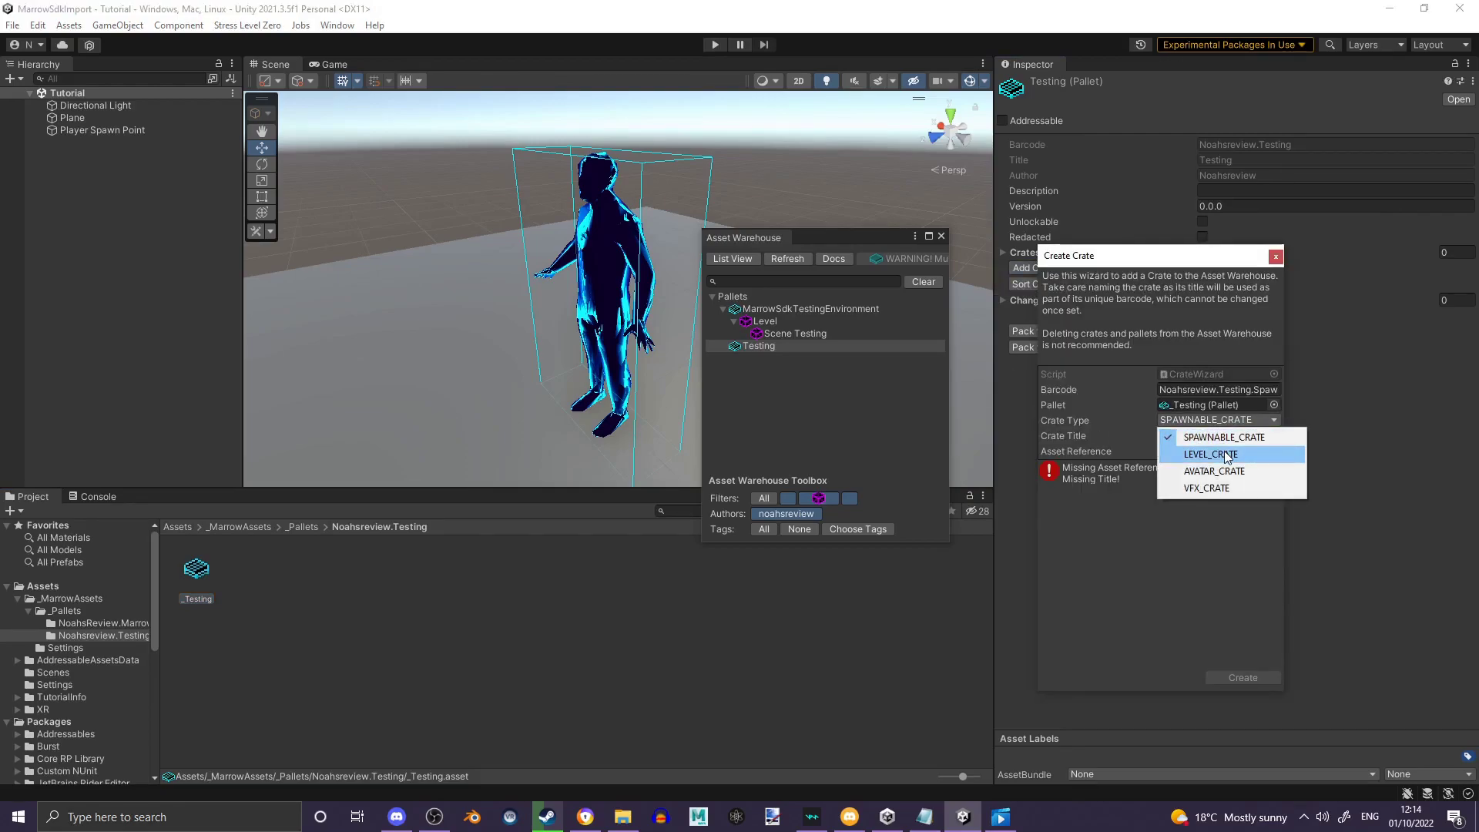
click(1224, 460)
Title the crate Tutorial, set the Tutorial scene as its Asset Reference, and create it.
click(1220, 436)
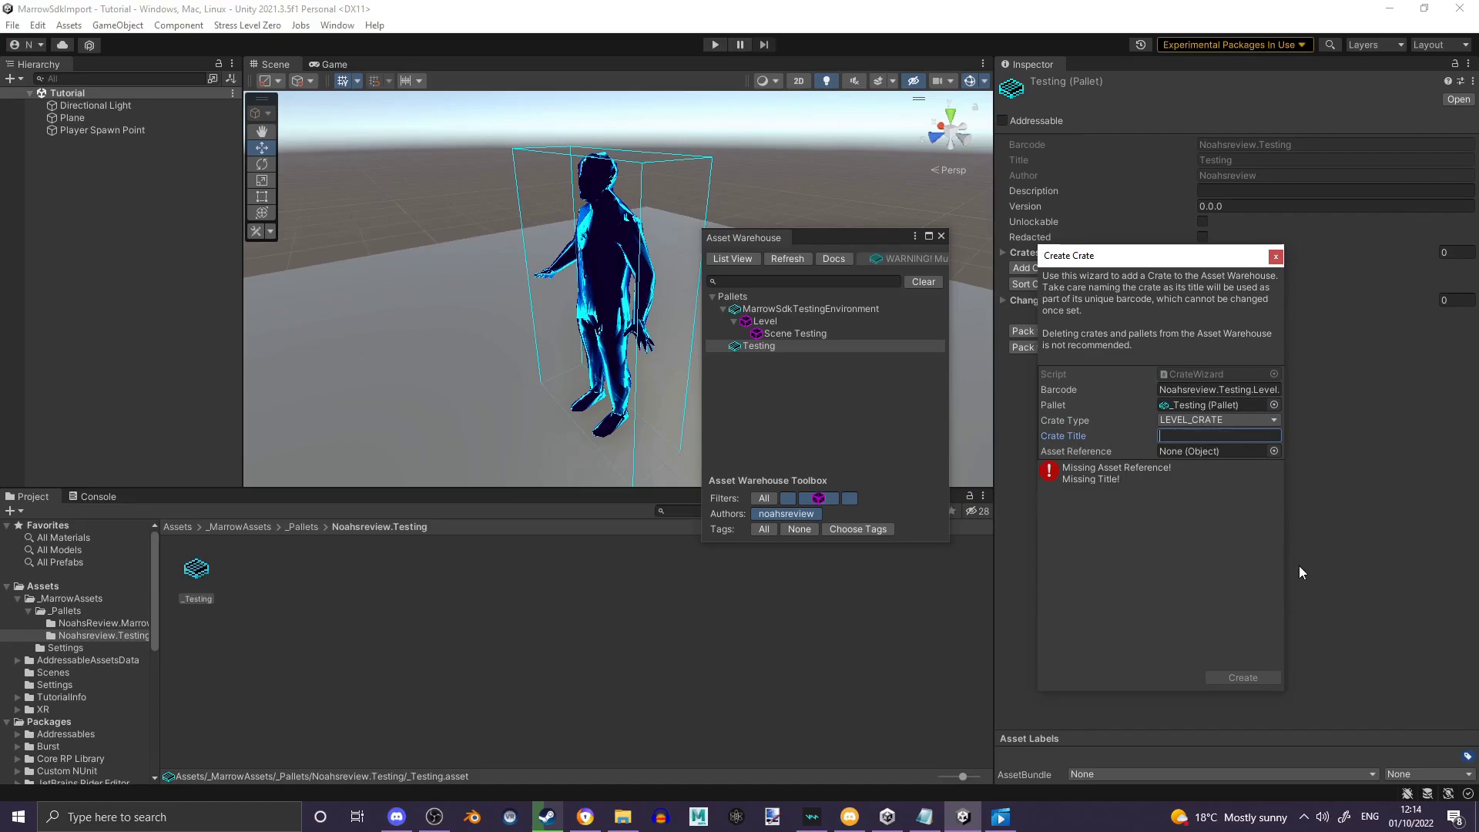
text(Tutorial)
click(176, 526)
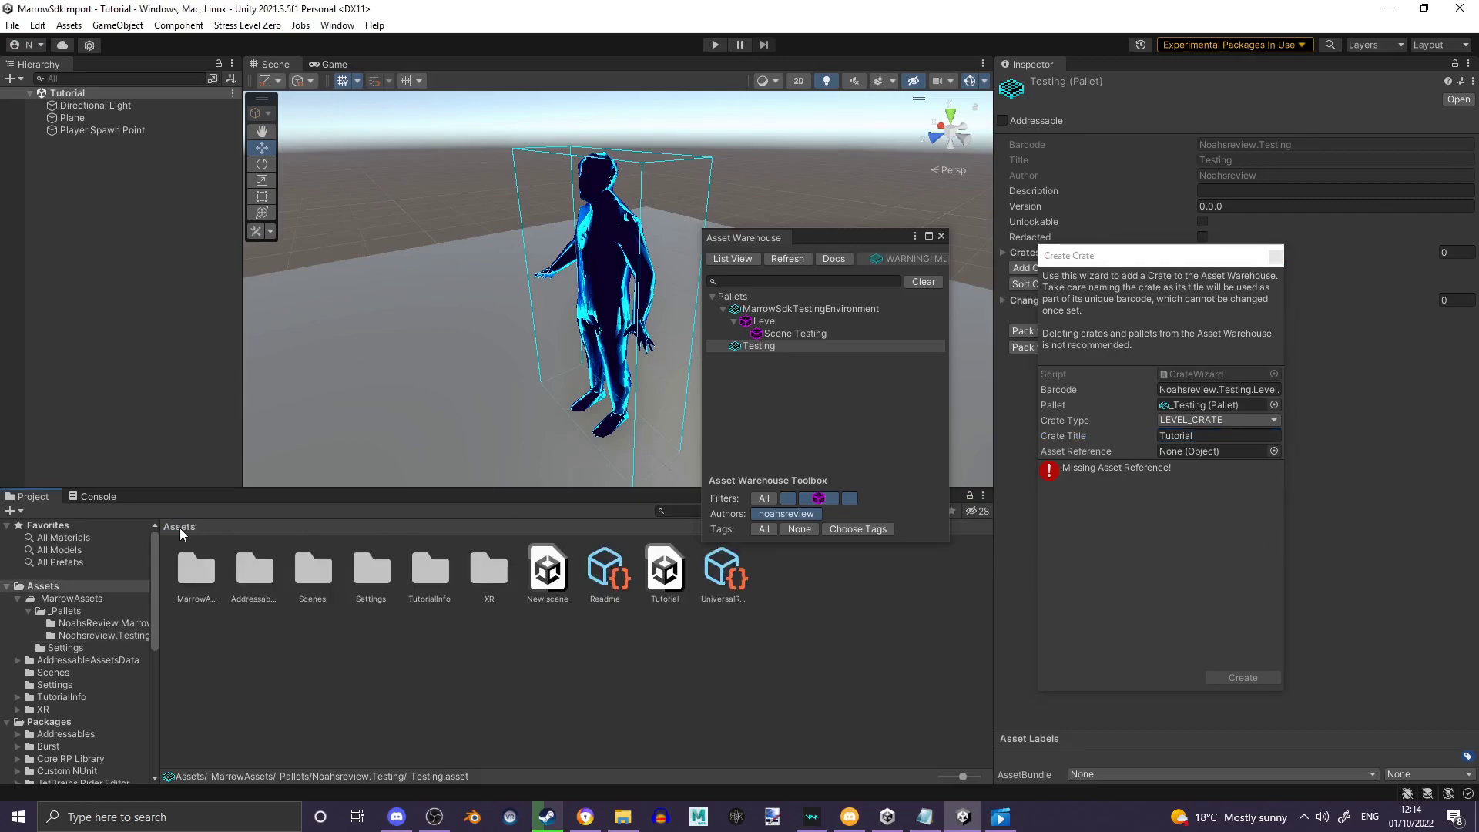
drag(908, 611, 1216, 450)
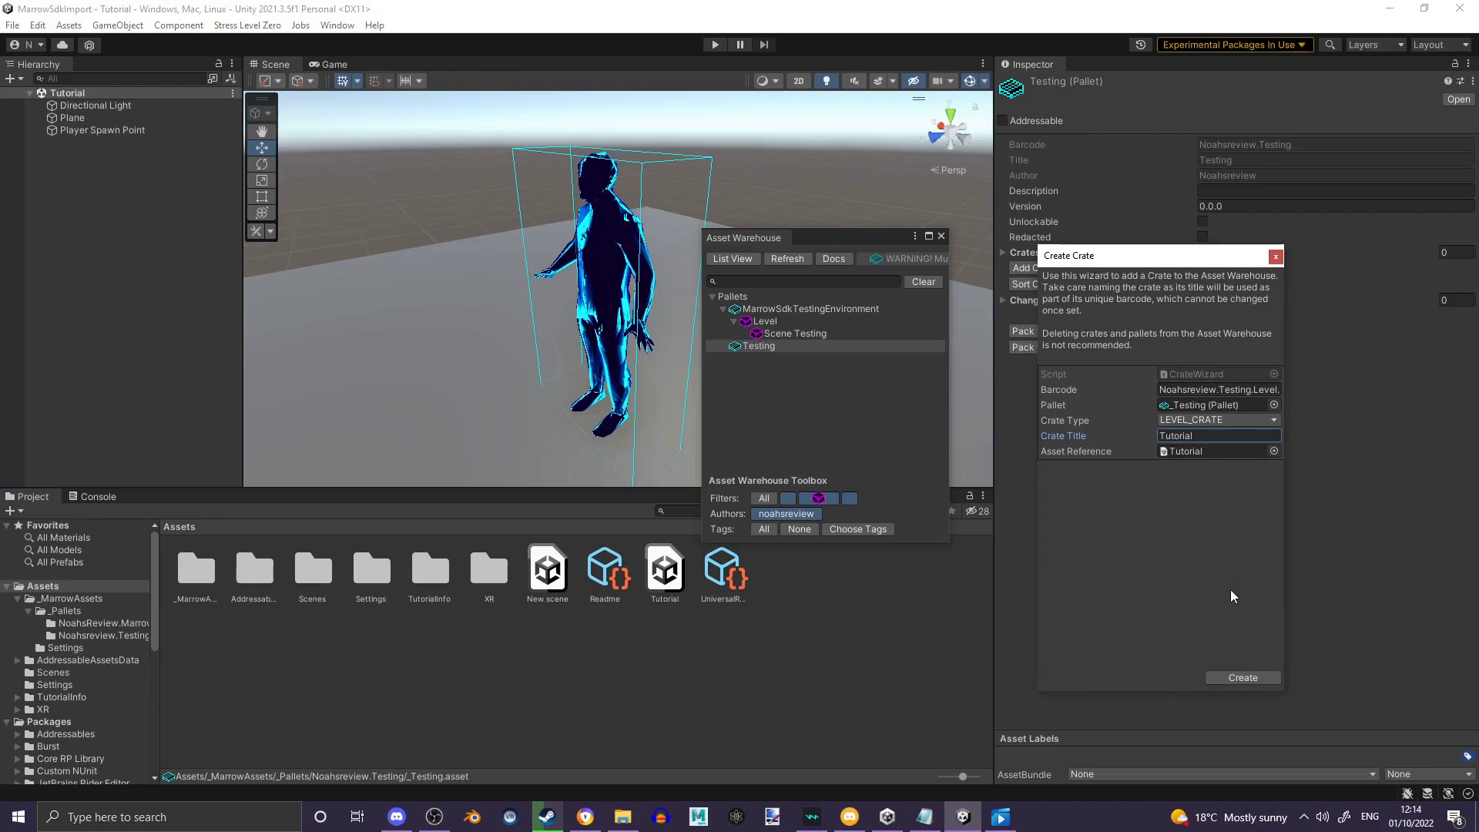
click(1245, 678)
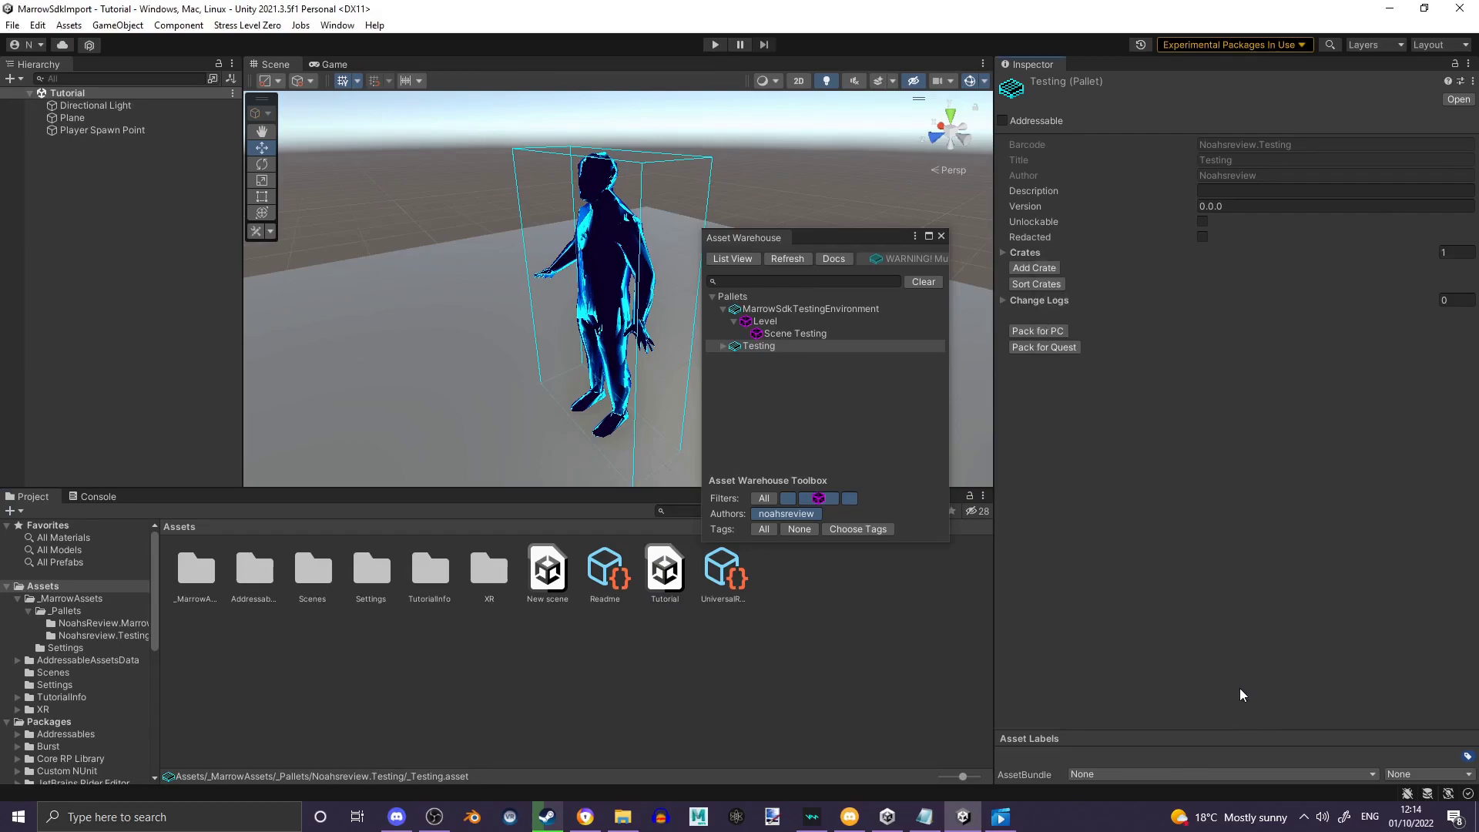
Expand Testing's Level group, inspect the Tutorial crate, then reselect the Testing pallet.
click(724, 347)
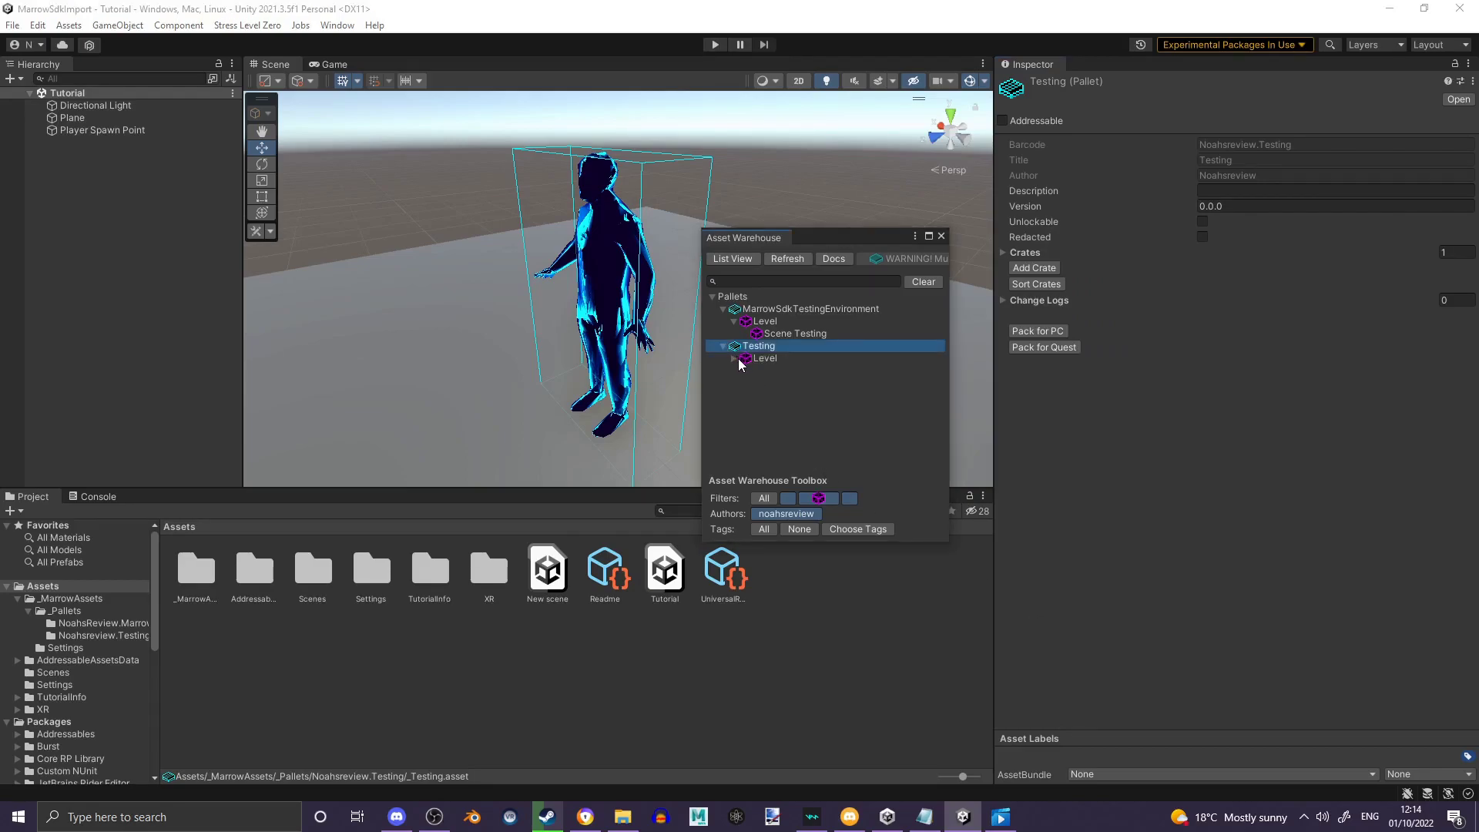
click(732, 357)
click(741, 361)
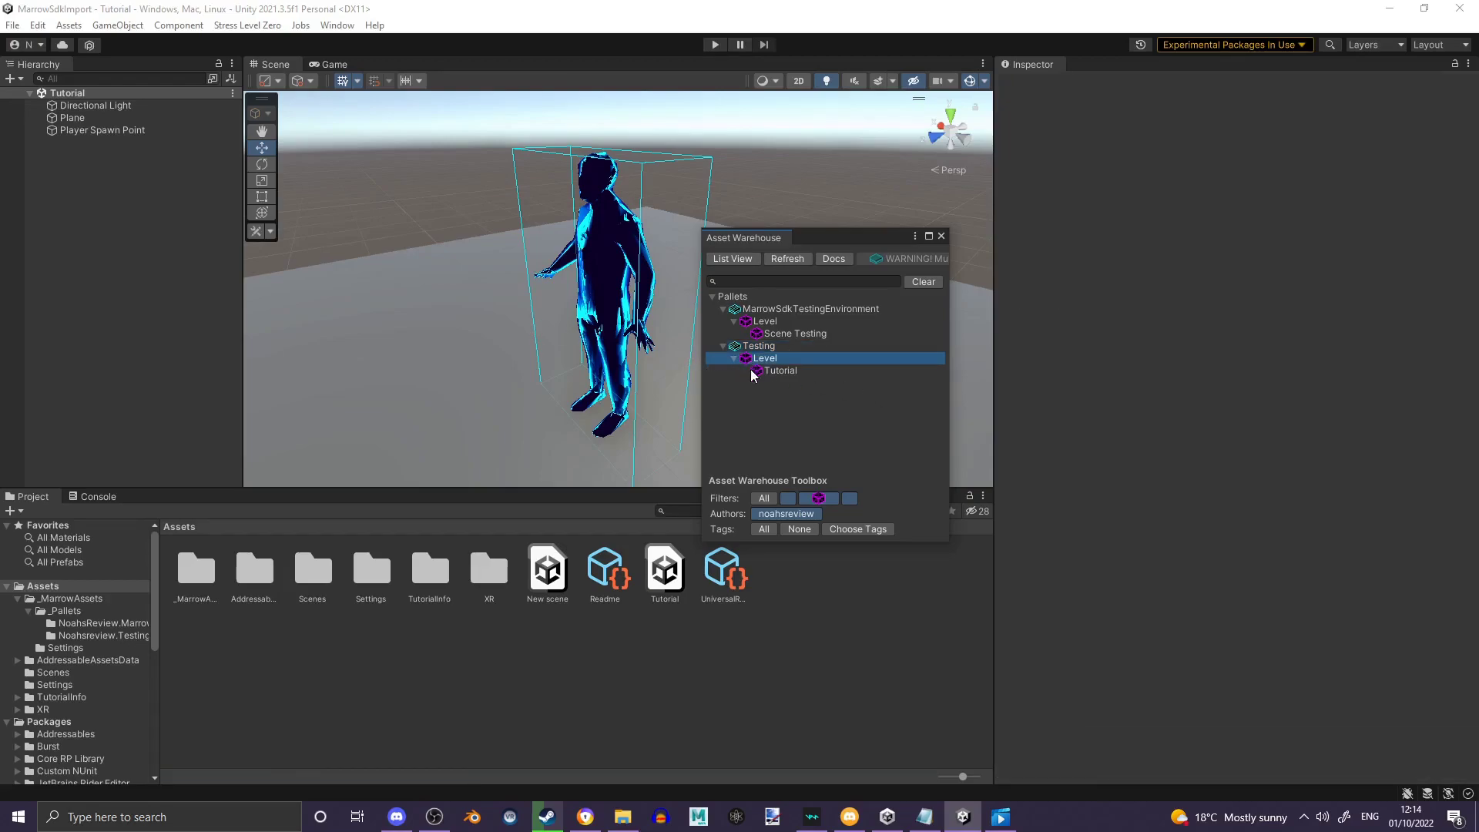
click(760, 371)
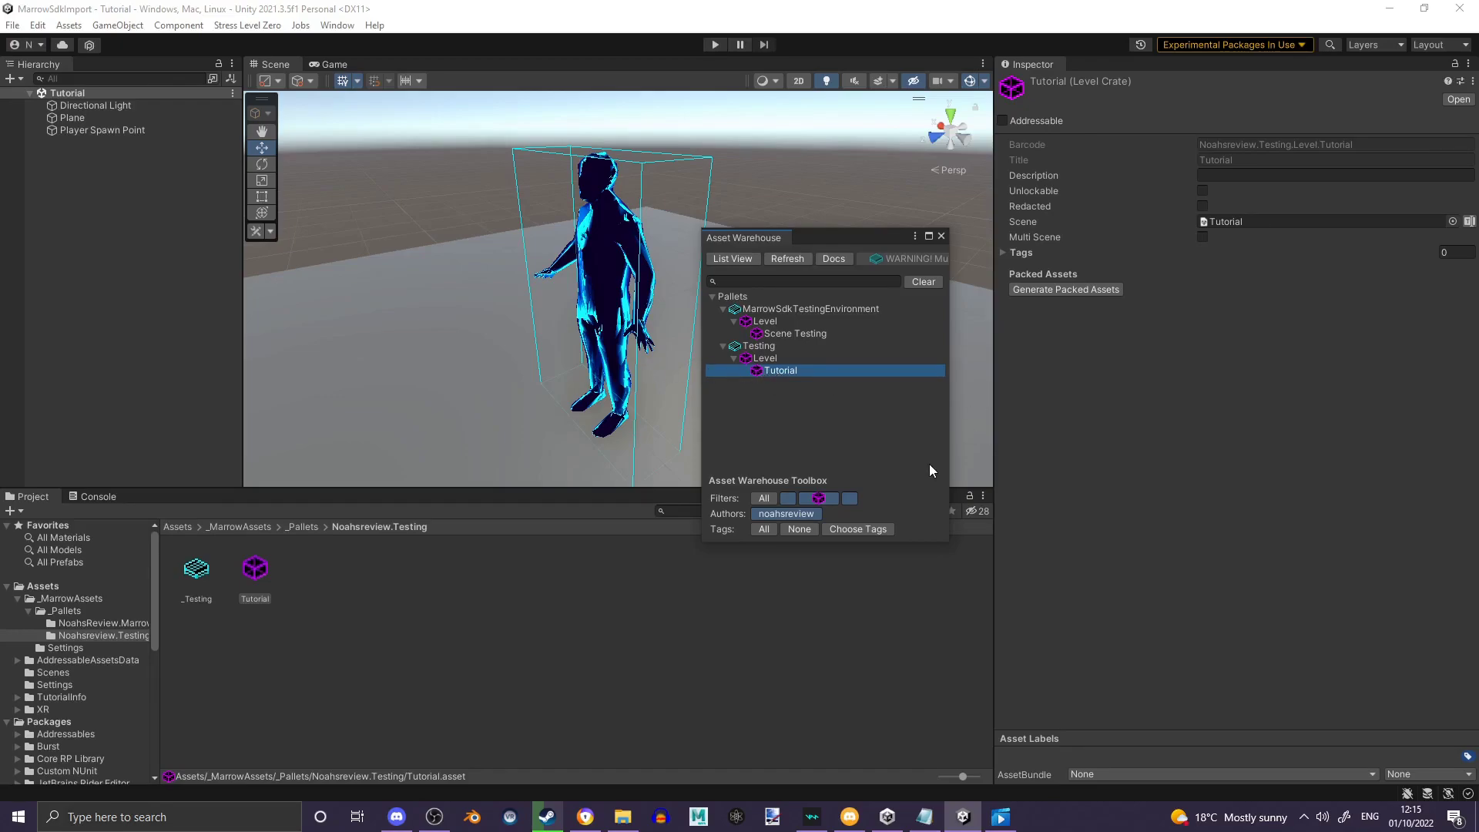
click(776, 348)
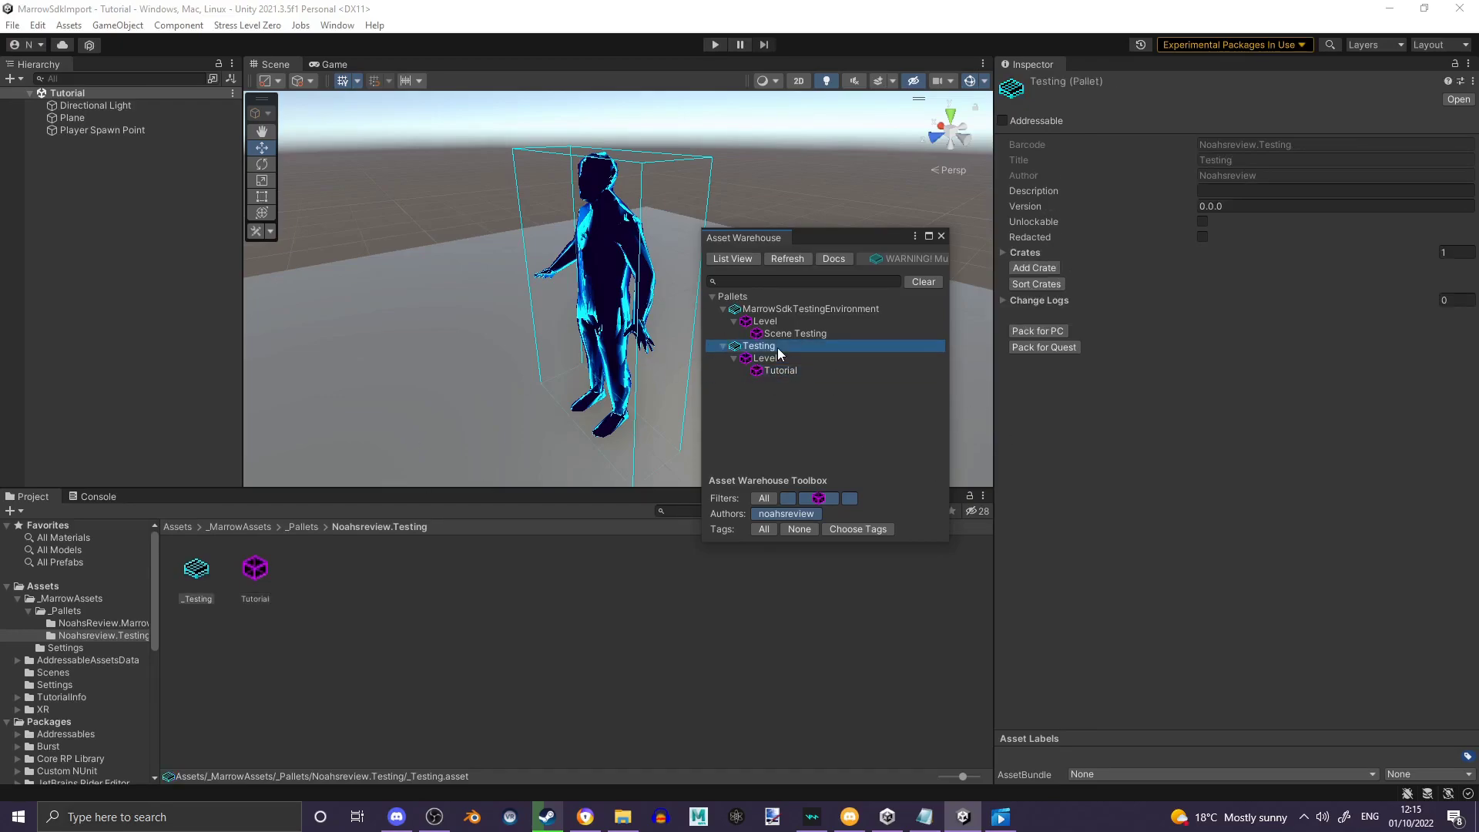
Pack the Testing pallet for PC from its Inspector.
click(1038, 329)
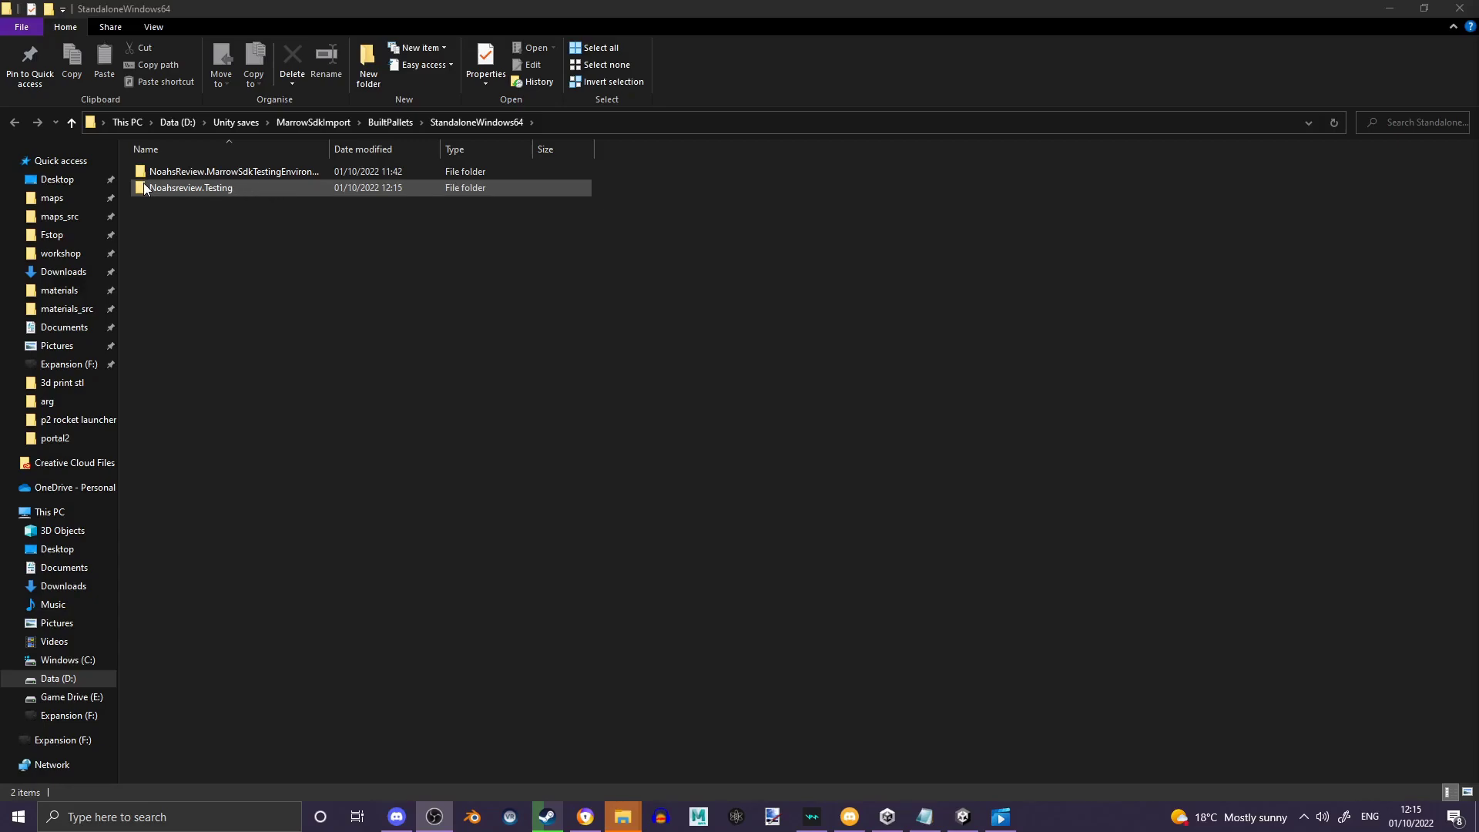
click(248, 190)
key(Return)
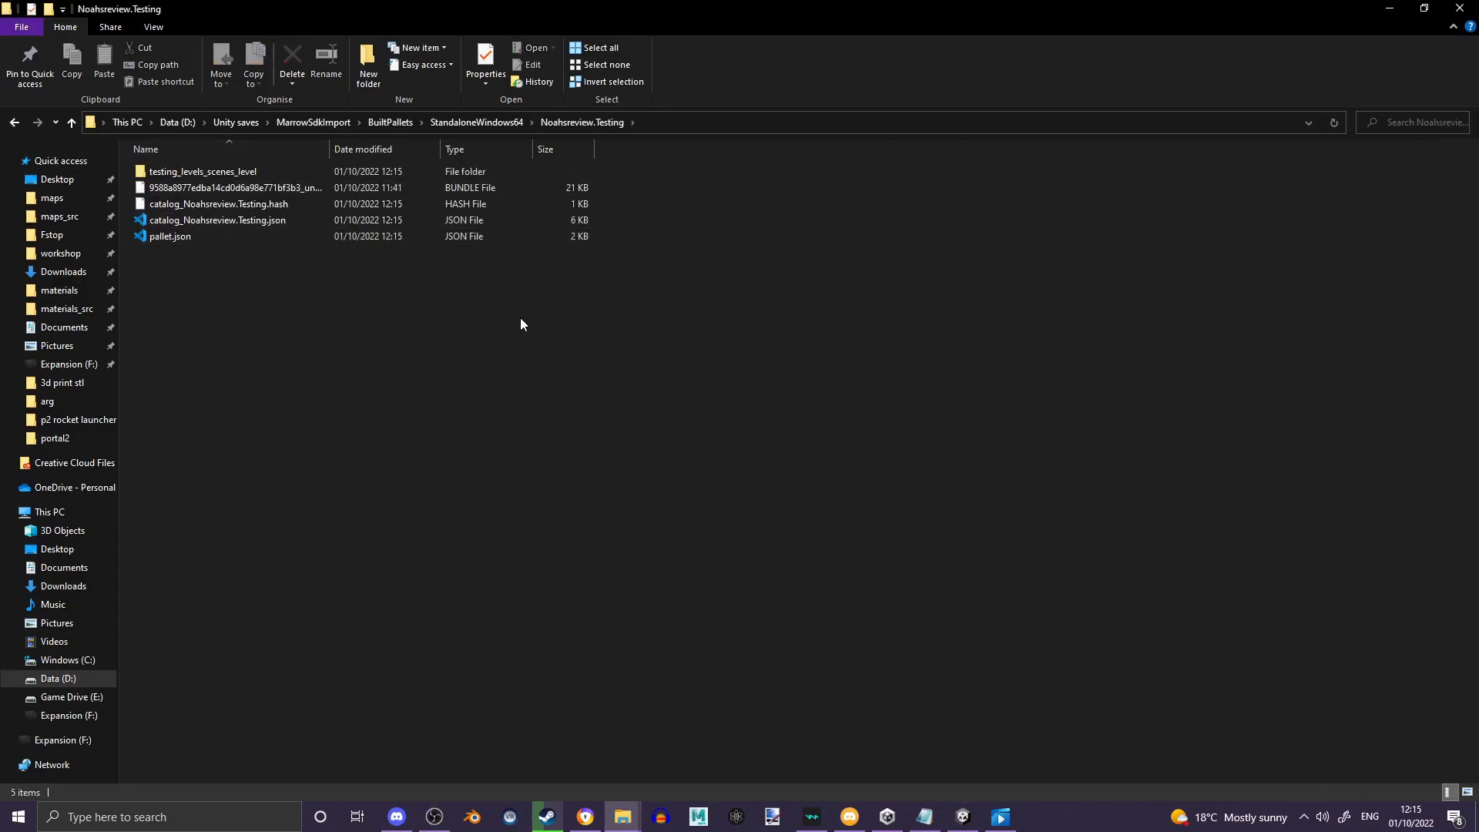
click(473, 123)
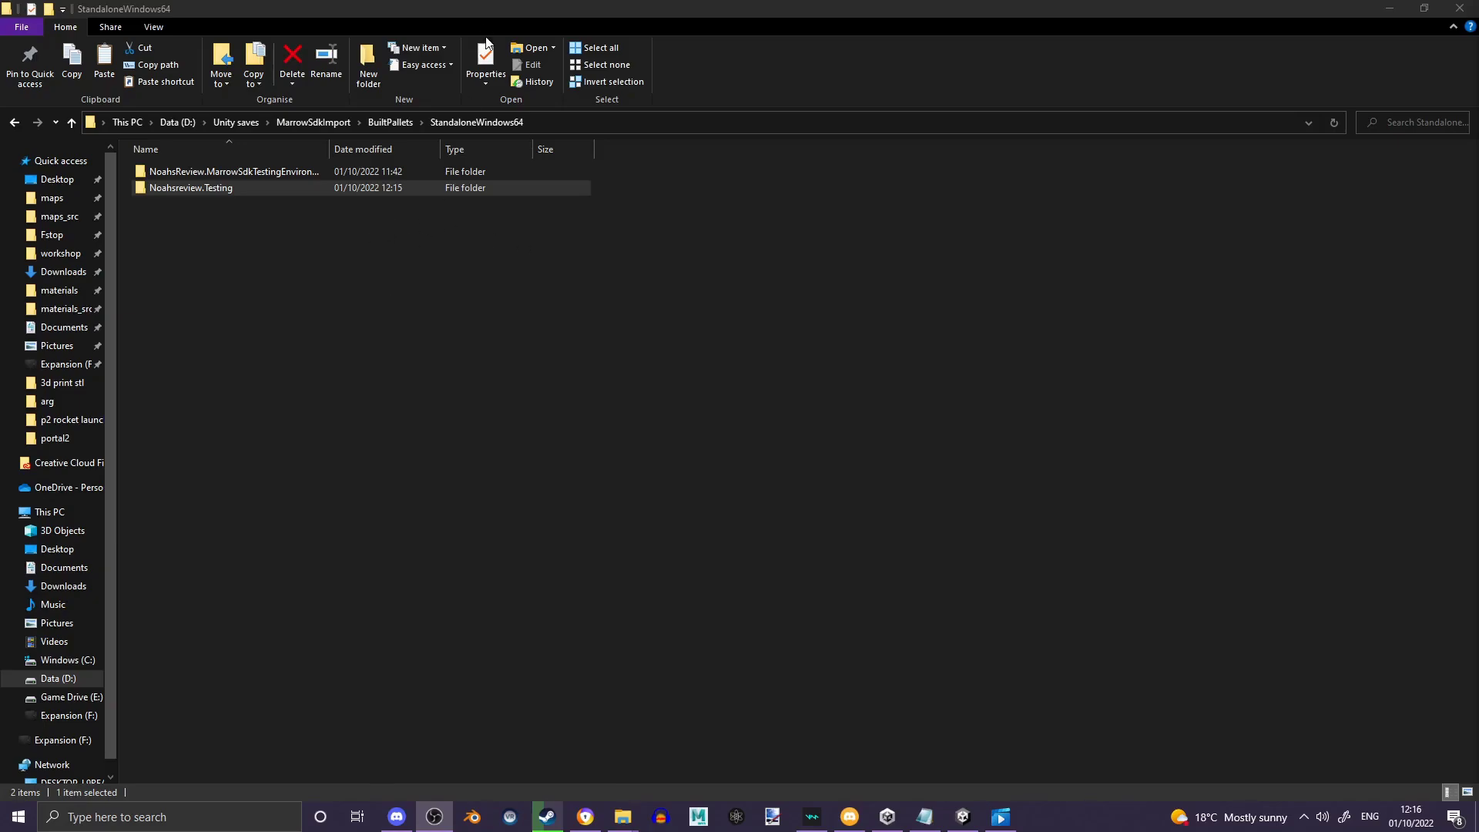
Go from %appdata% to LocalLow > Stress Level Zero > BONELAB > Mods and paste Noahsreview.Testing there.
click(607, 126)
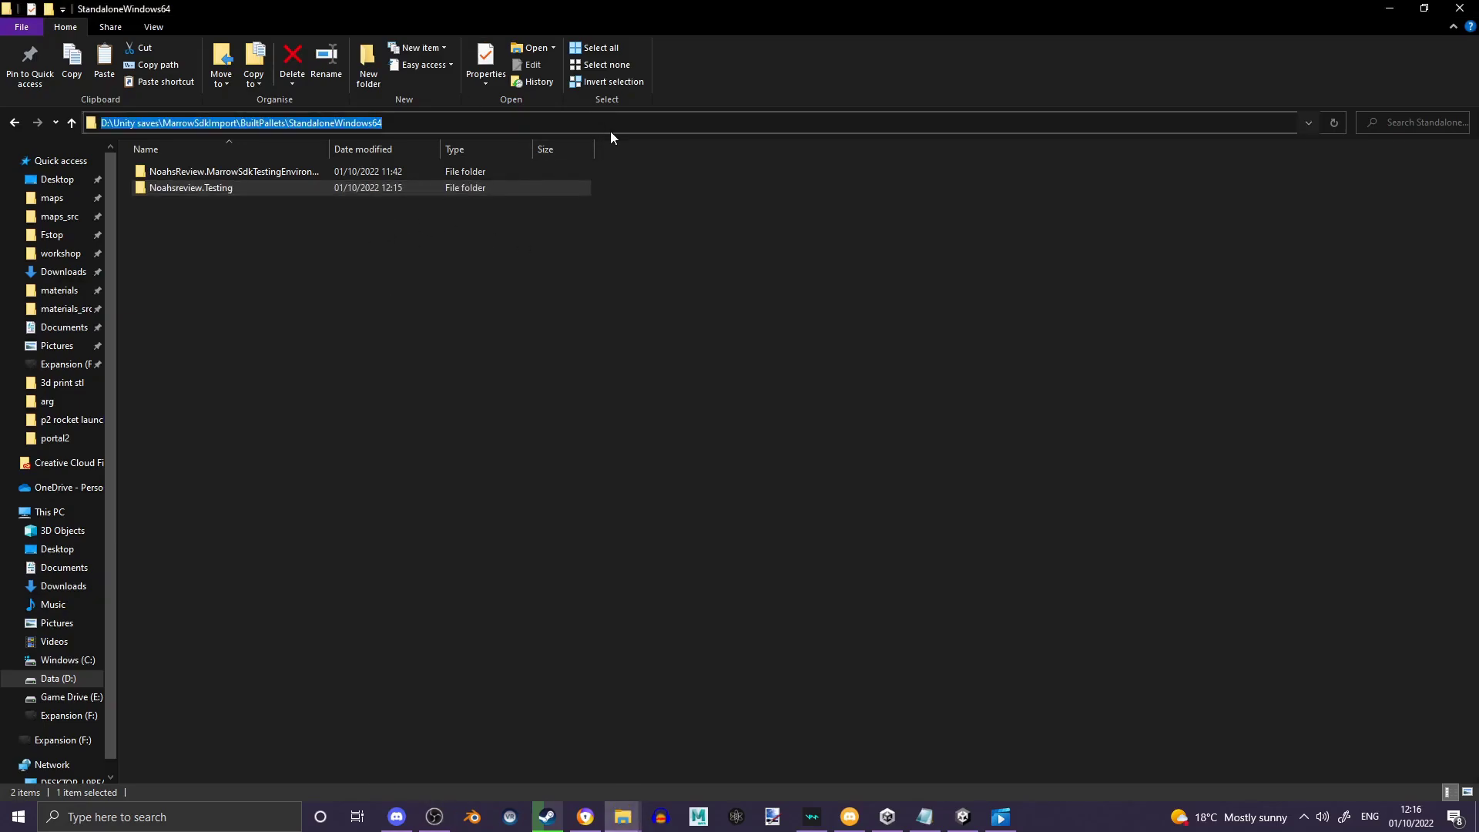
text(%appdata)
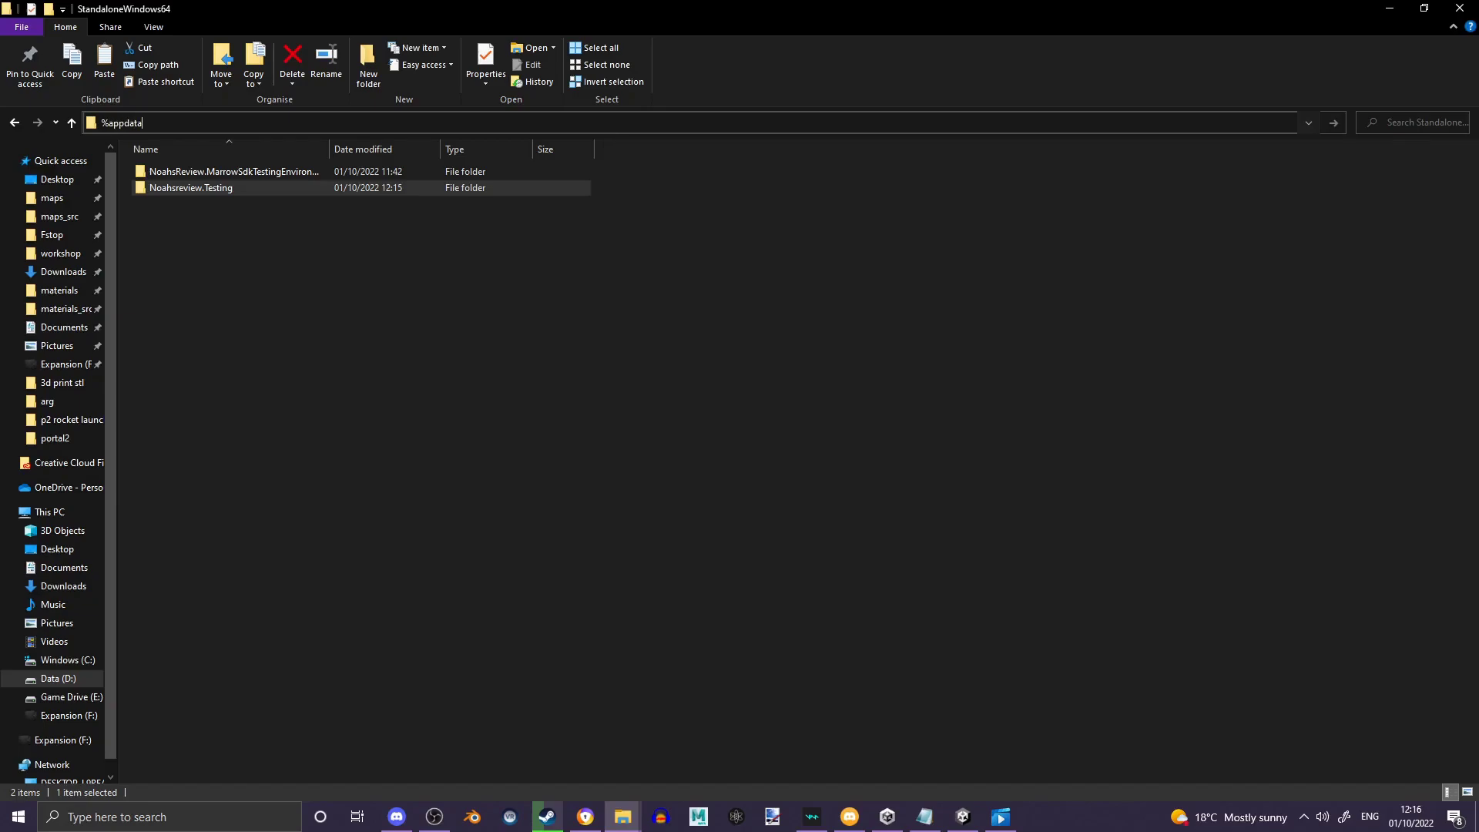
text(%)
key(Return)
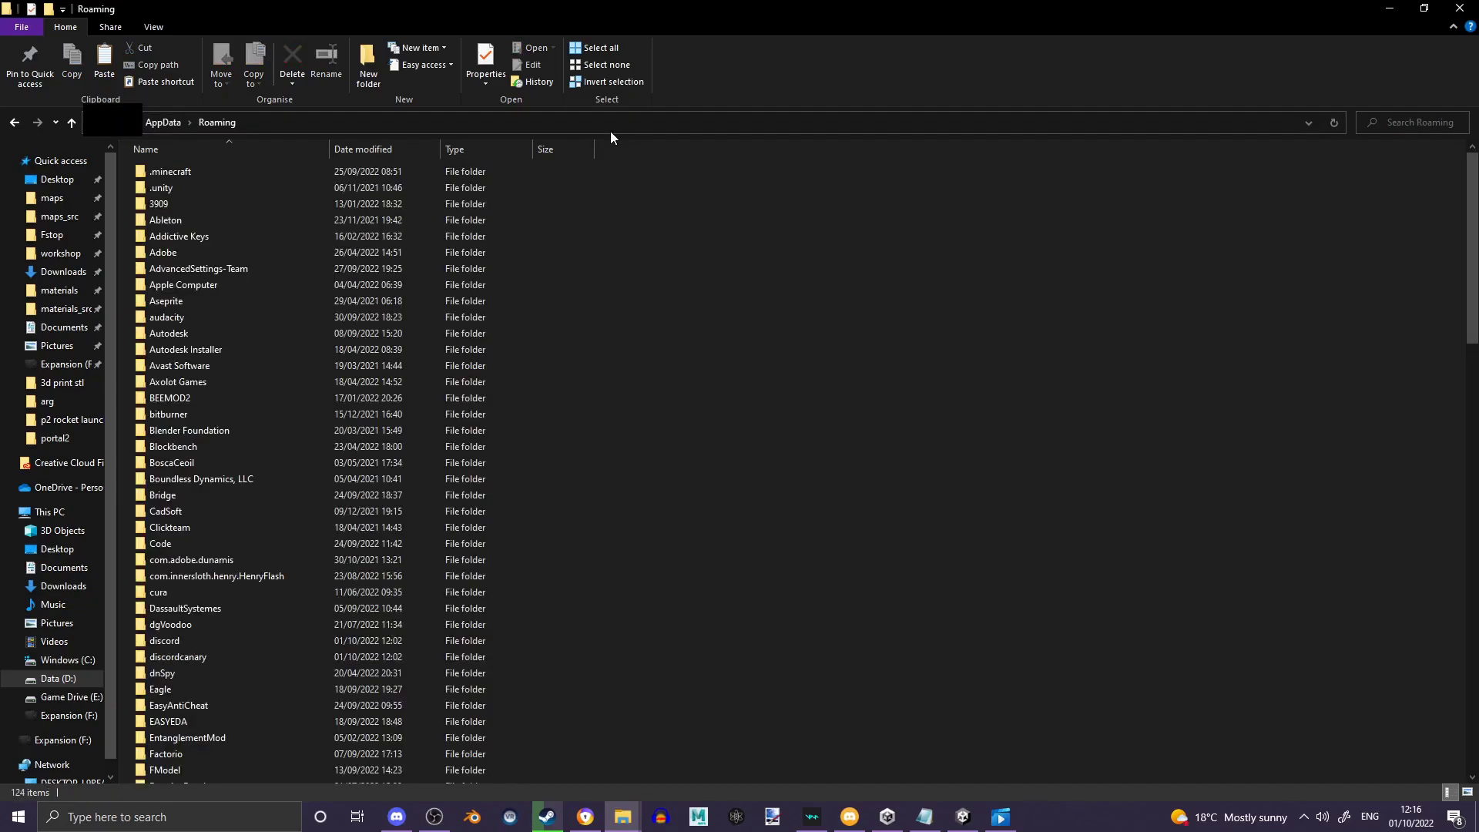
click(158, 122)
double_click(202, 185)
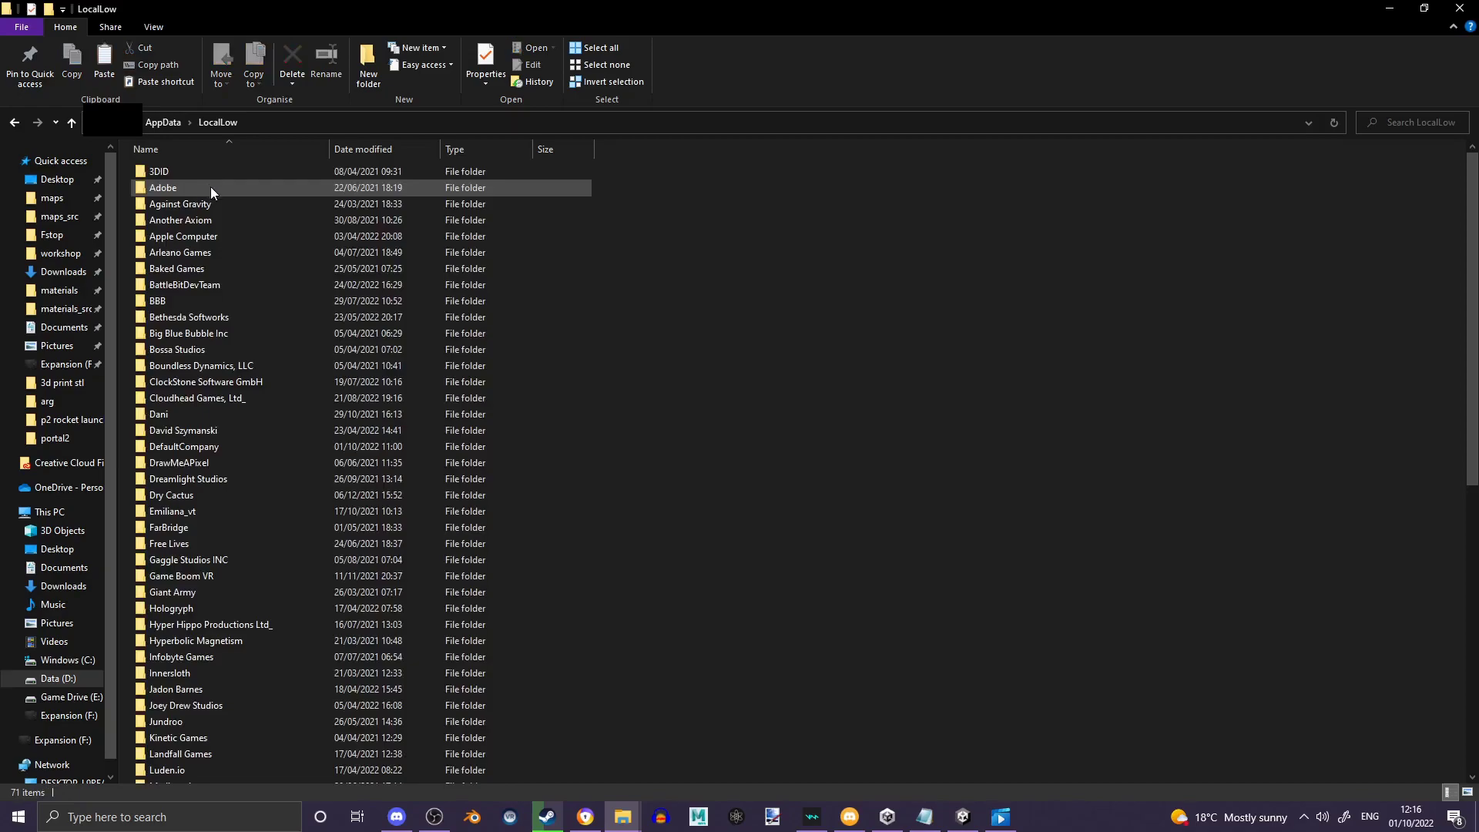
scroll(704, 359, down, 9)
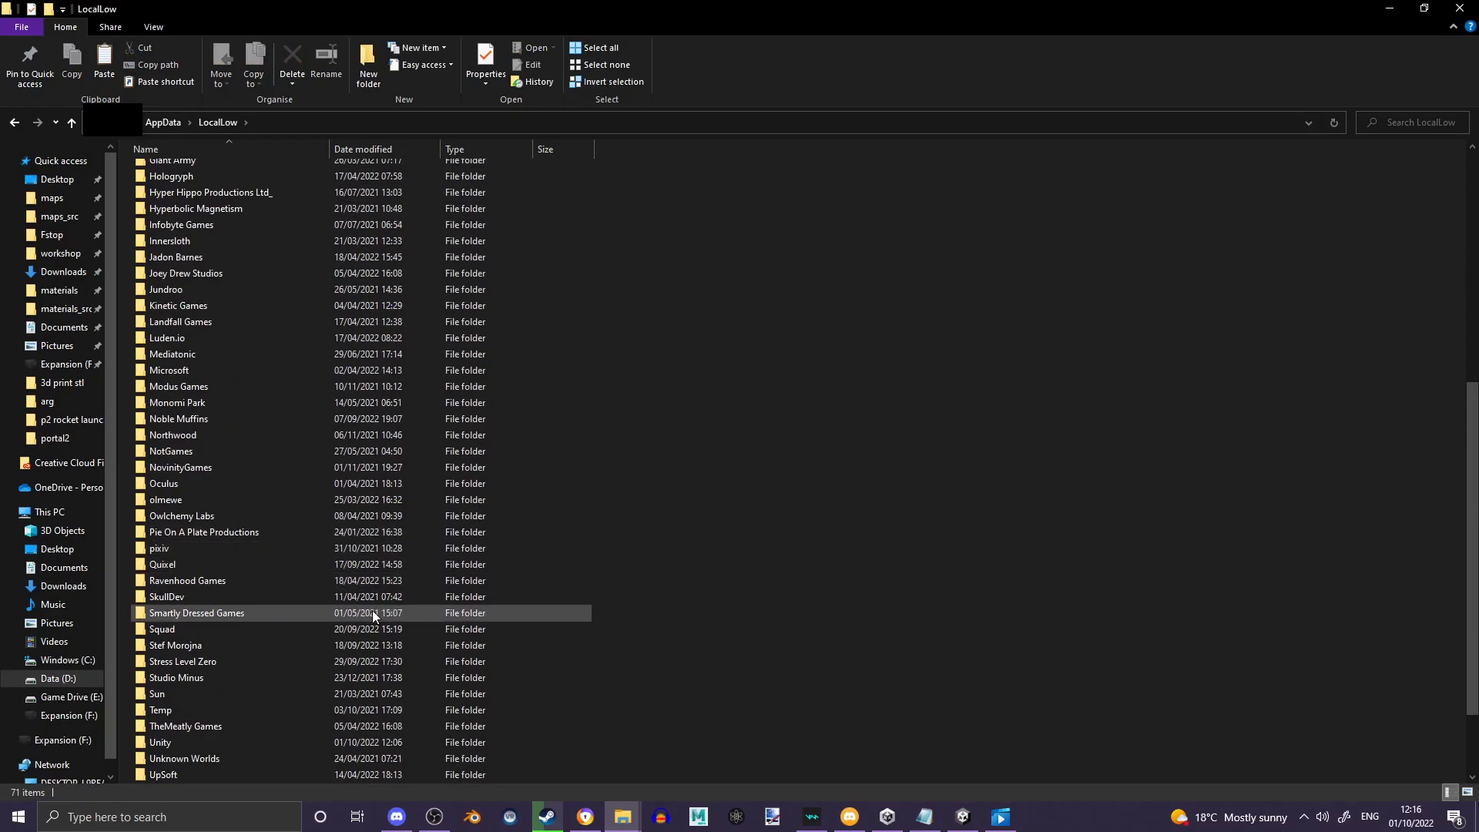
double_click(263, 662)
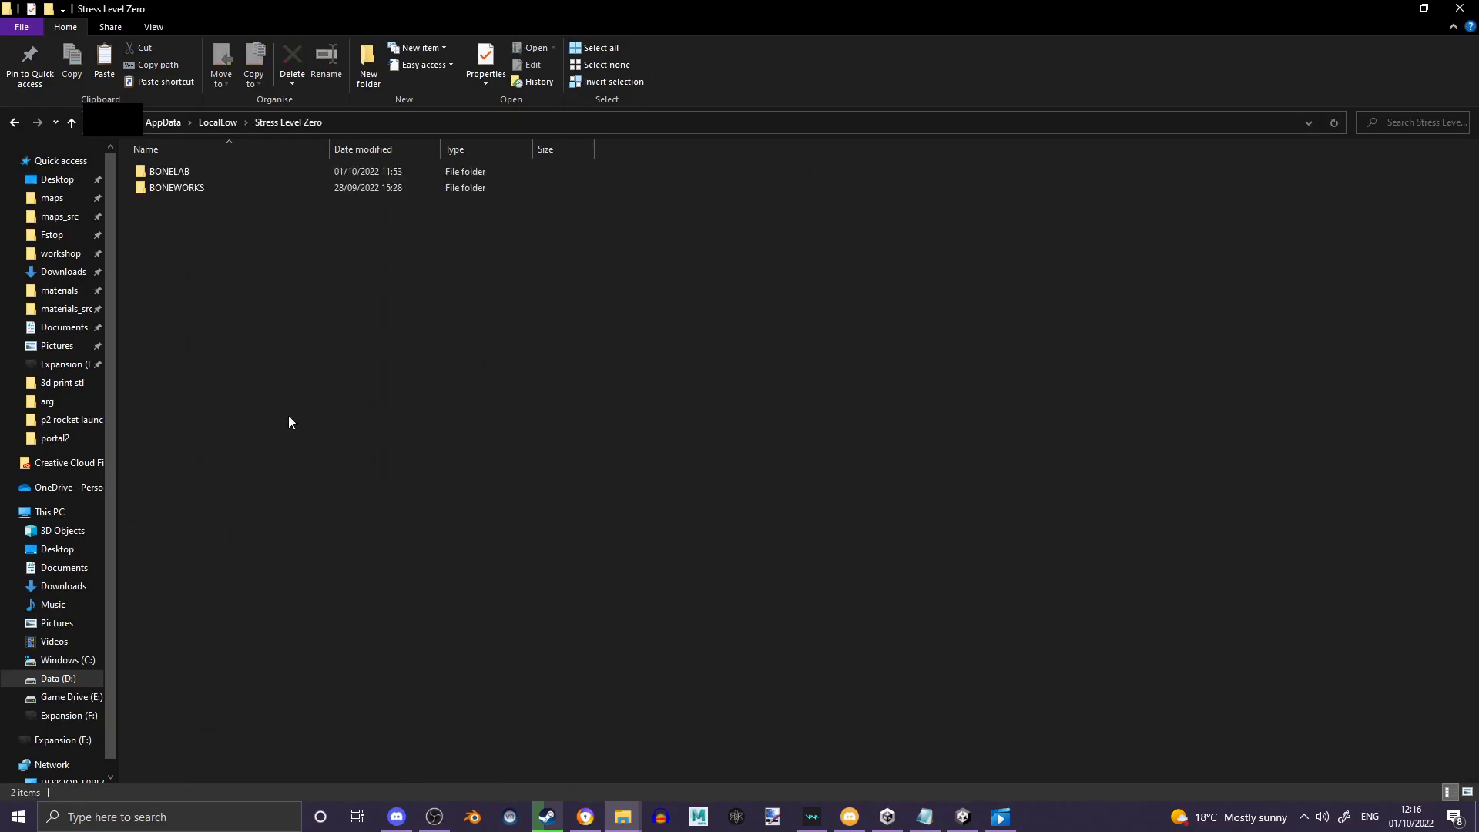
double_click(274, 170)
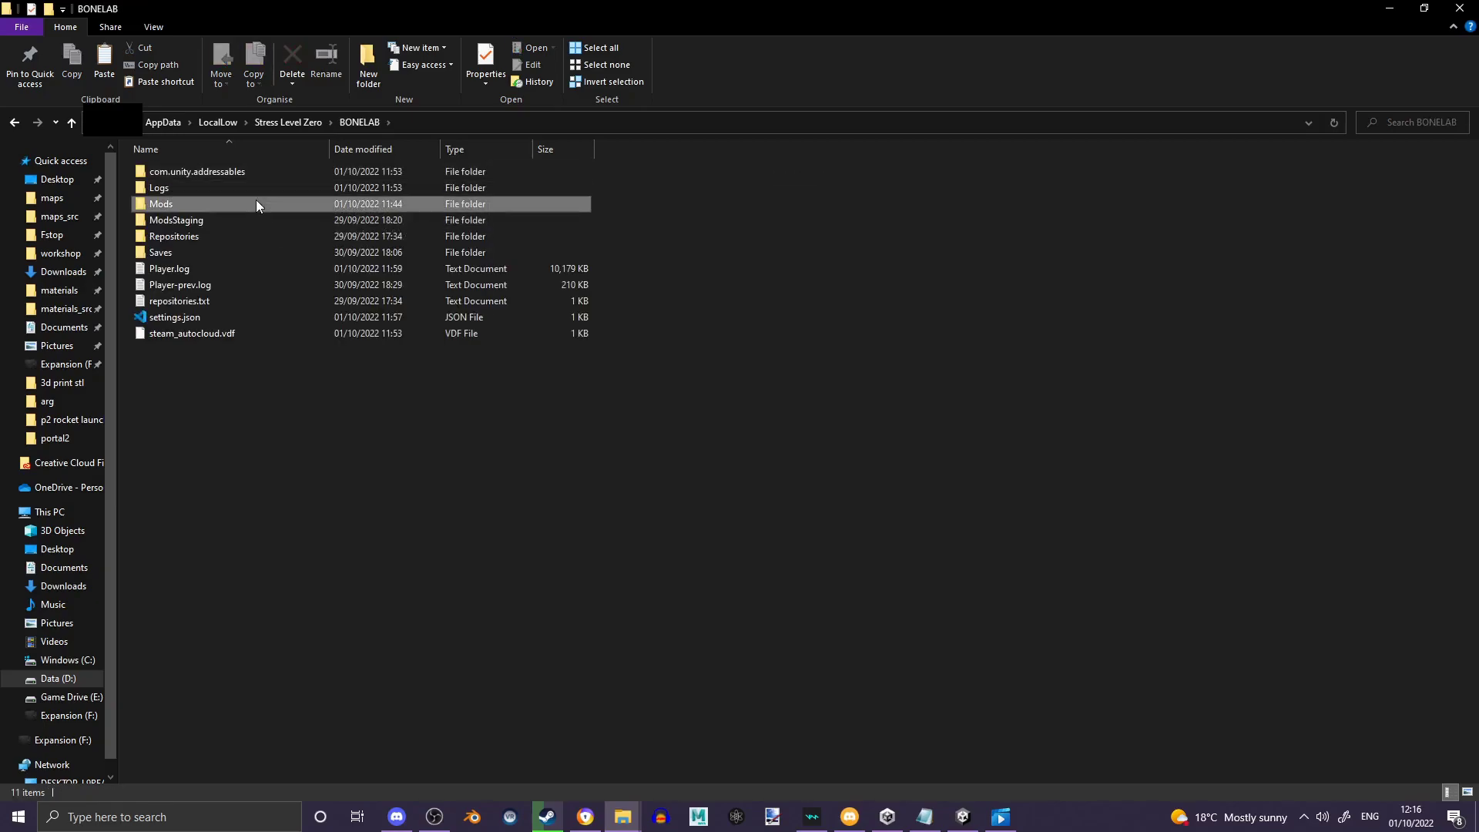
double_click(257, 202)
key(ctrl+v)
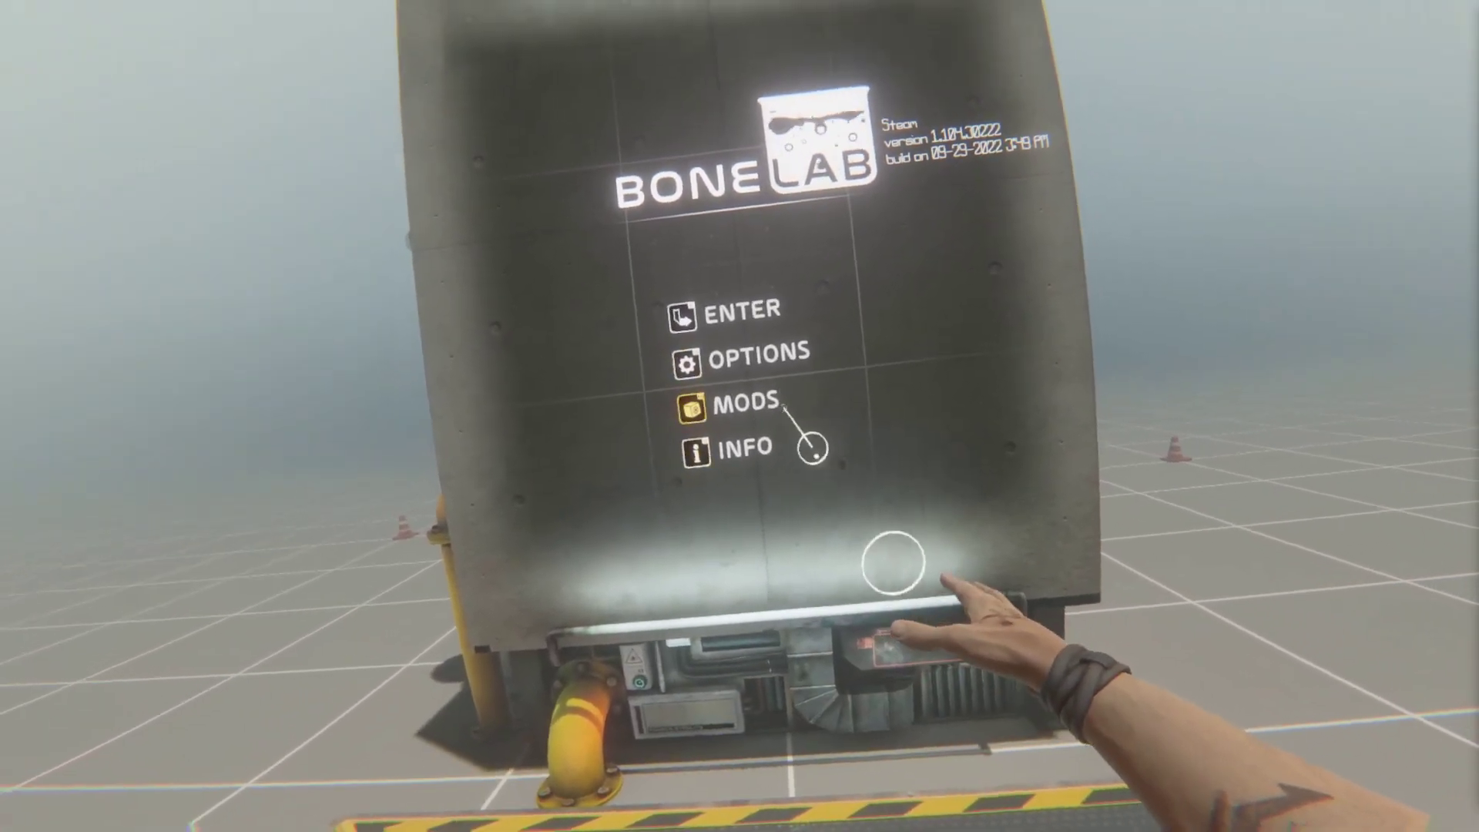
Open BONELAB's MODS menu and accept the mods warning to view Installed Mods.
click(773, 346)
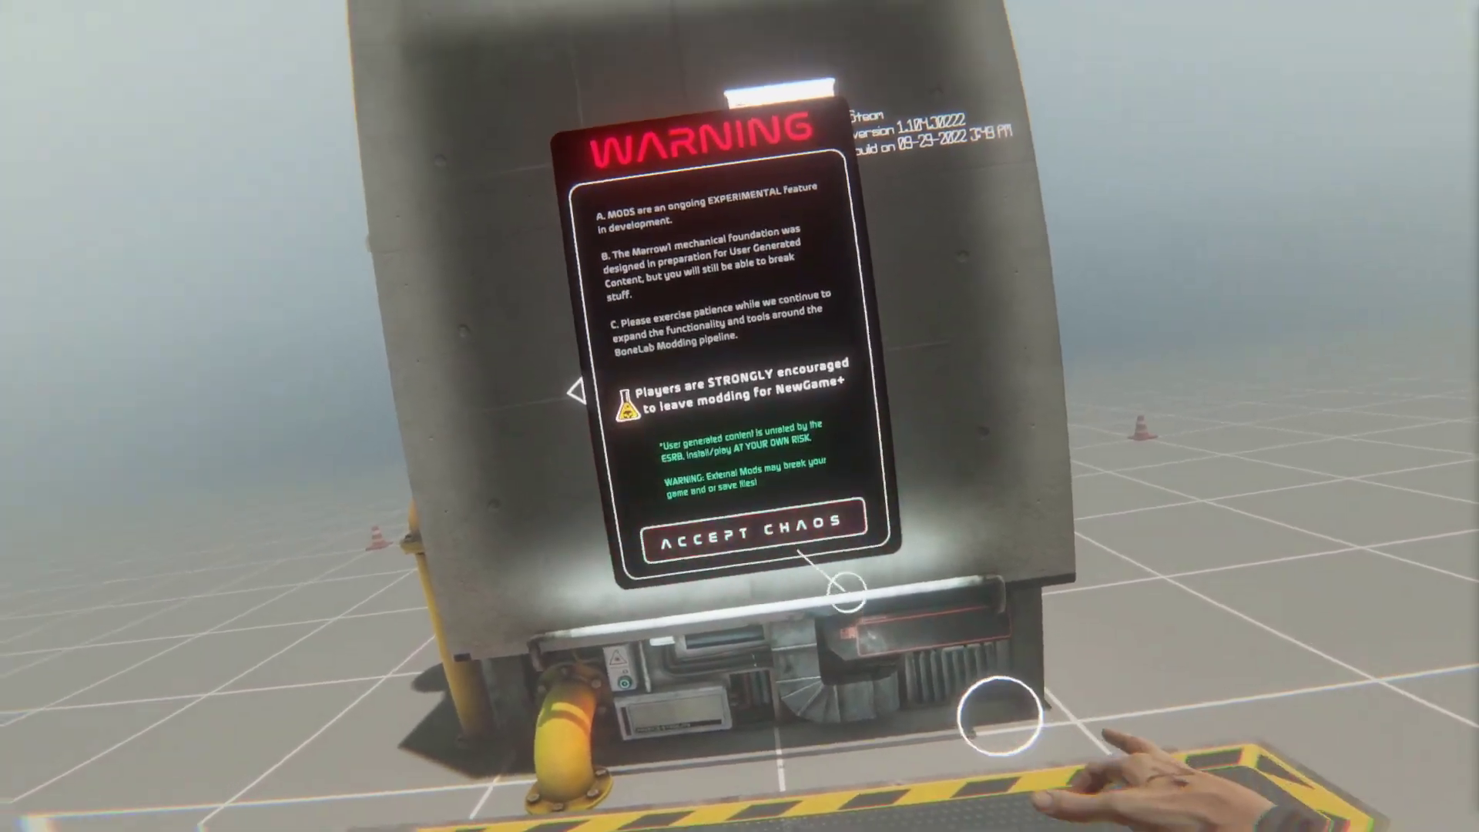
click(774, 441)
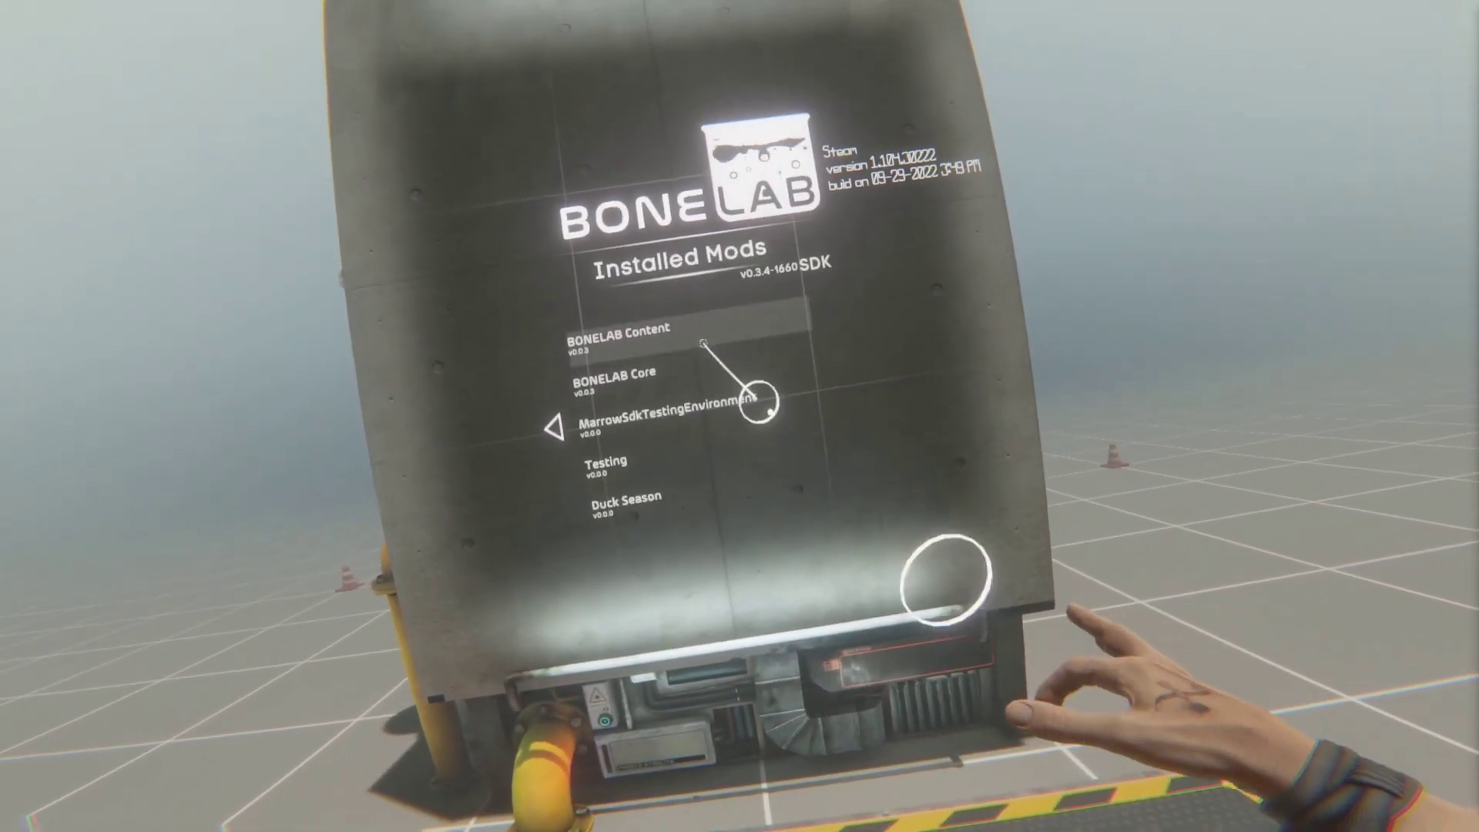